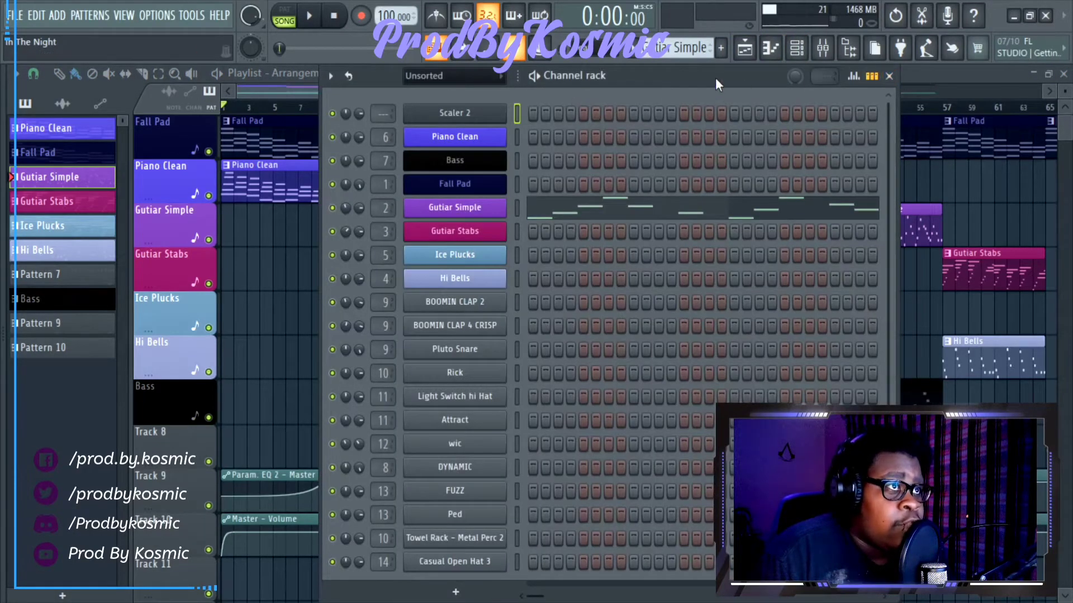
Enlarge the channel rack, open the Scaler 2 channel and audition its D min and G min chords and a keyboard note.
double_click(715, 79)
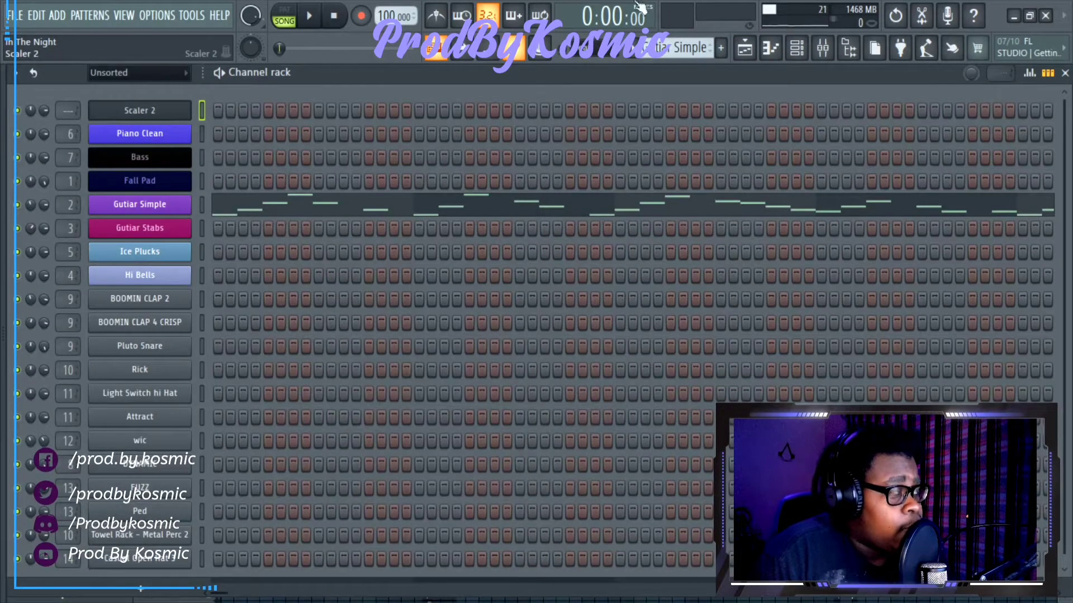
click(150, 113)
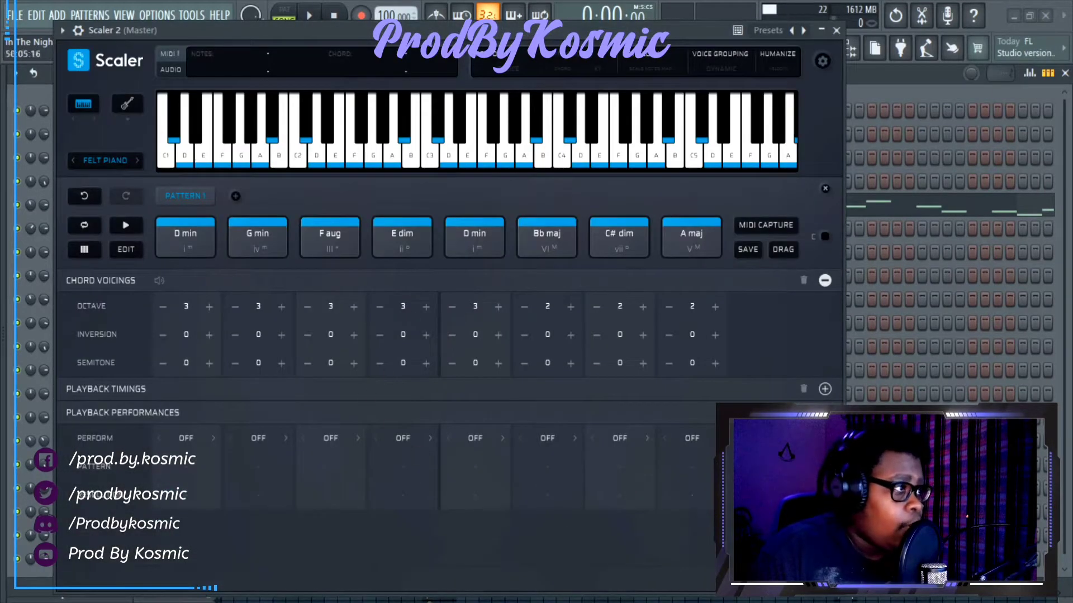
click(193, 237)
click(251, 239)
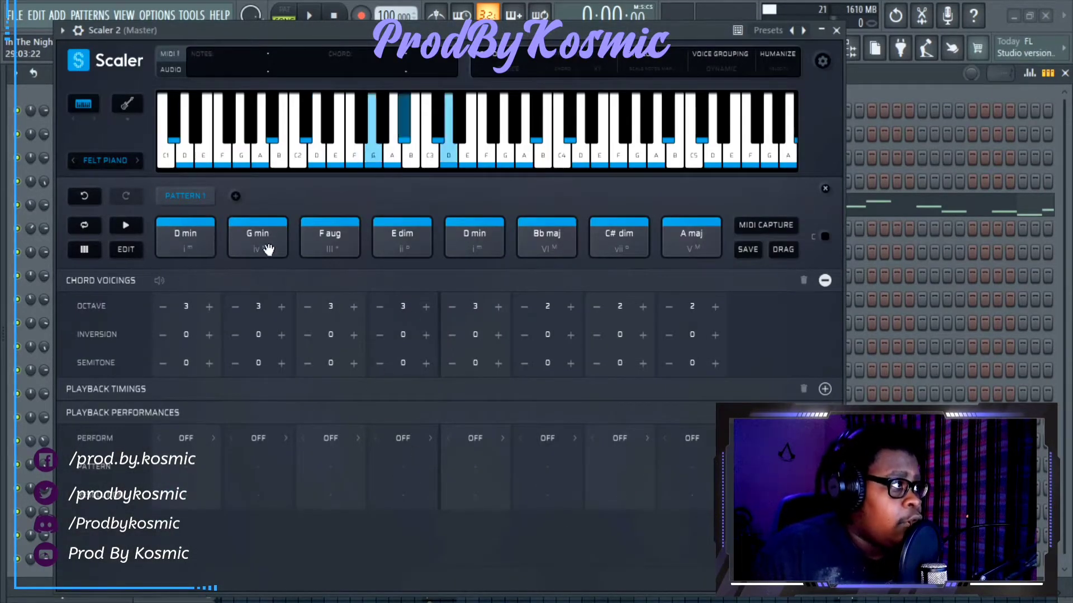
click(184, 234)
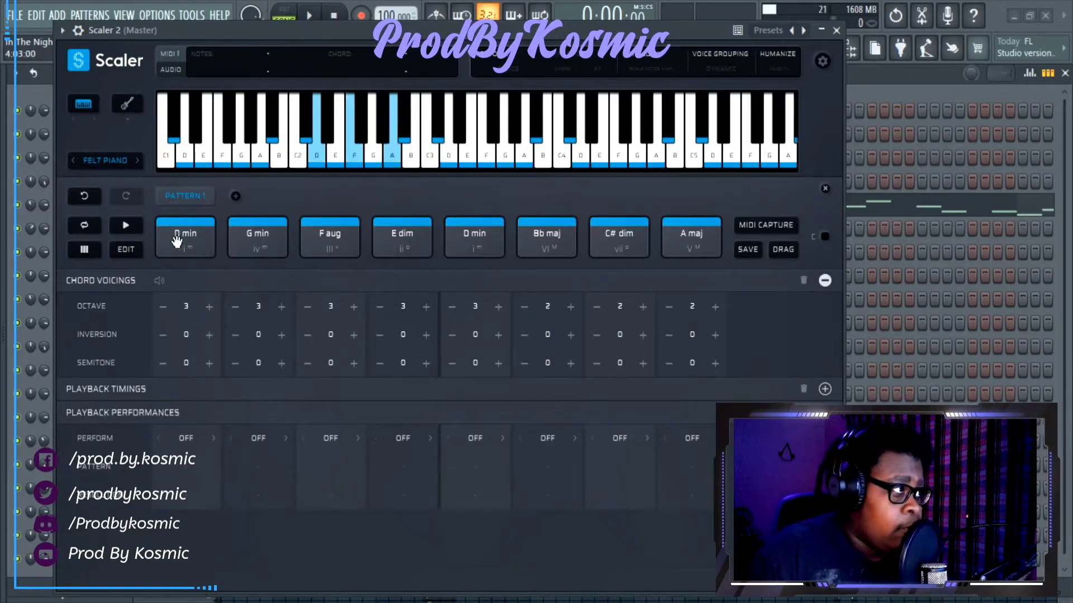
click(428, 159)
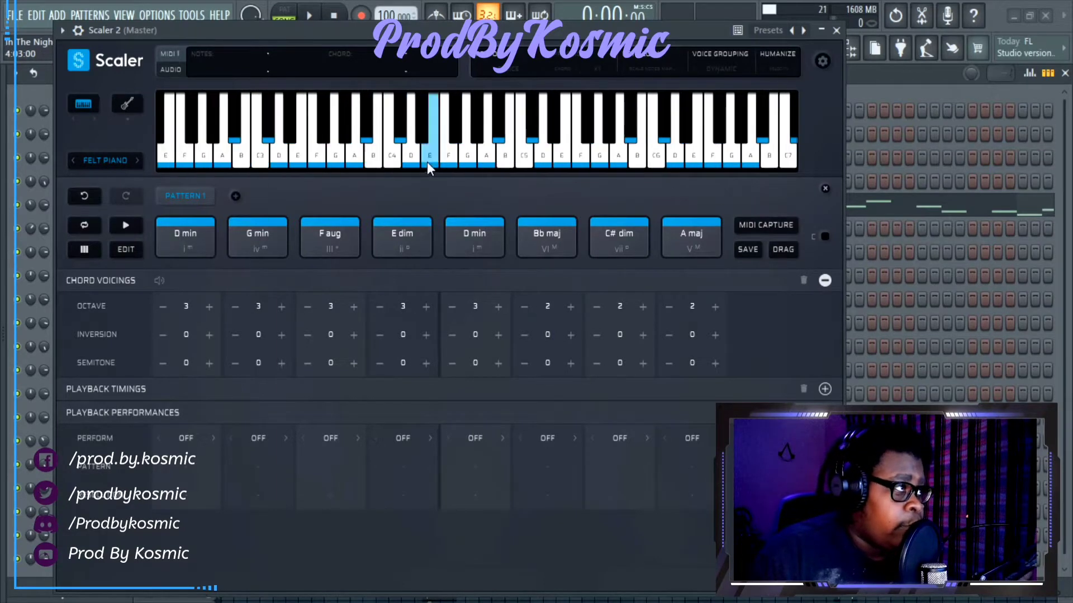
Close Scaler 2's chord editing view to return to the scales list, and play the Pattern 1 progression.
click(824, 190)
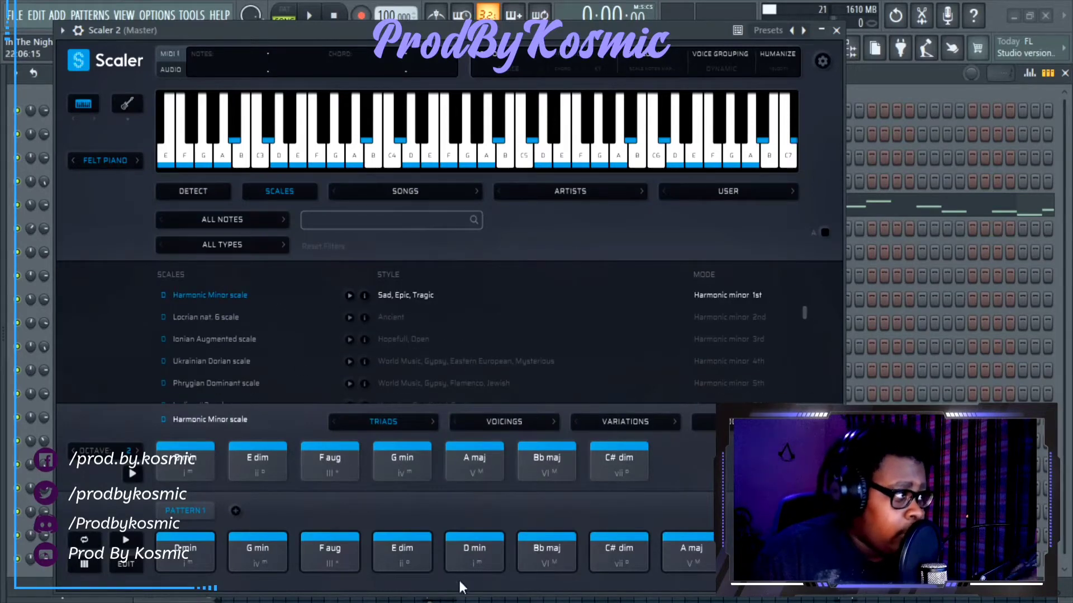
drag(84, 562, 105, 591)
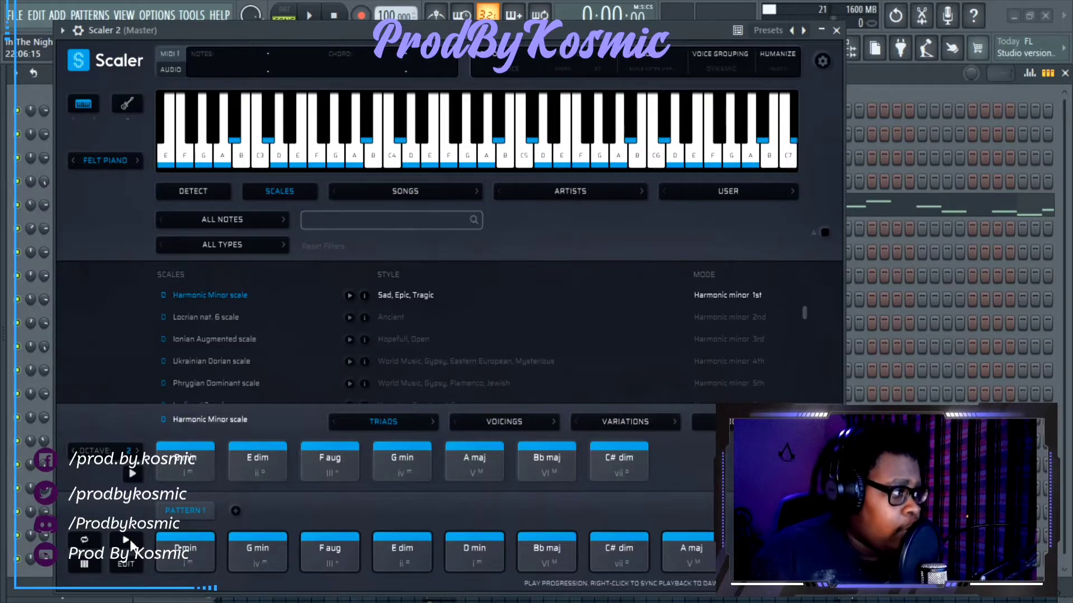
click(127, 541)
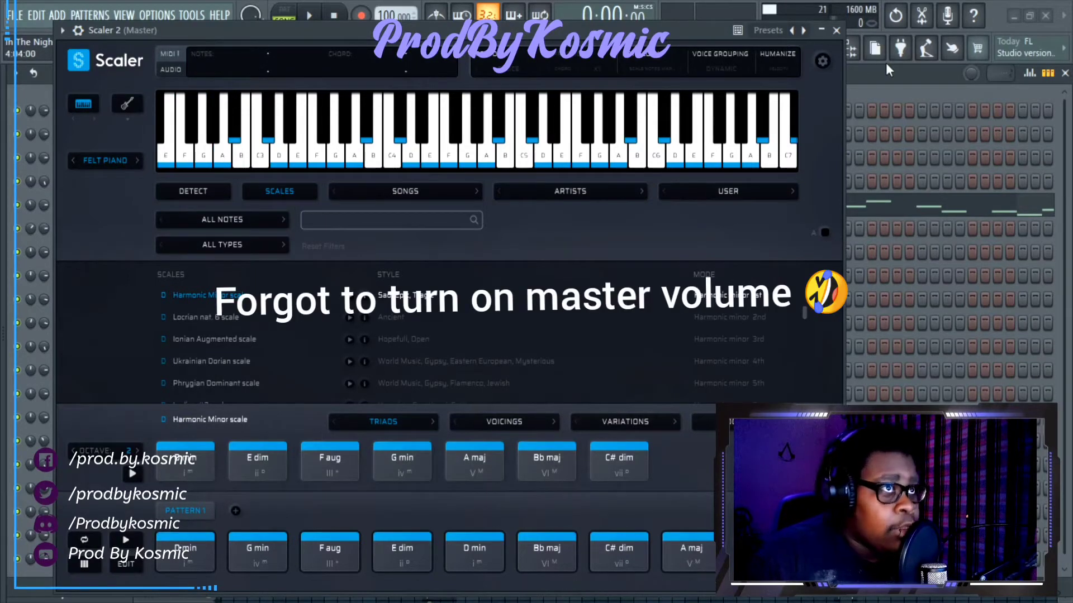
Minimize Scaler 2, raise the Master track's volume fader in the mixer, and return to the channel rack.
click(820, 30)
click(823, 55)
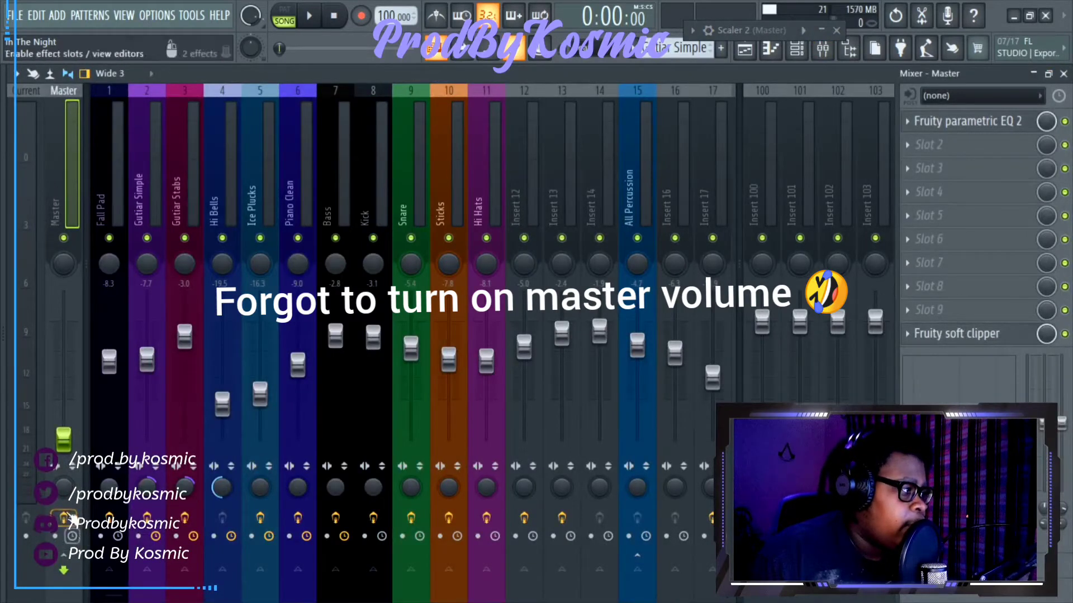
drag(64, 438, 63, 321)
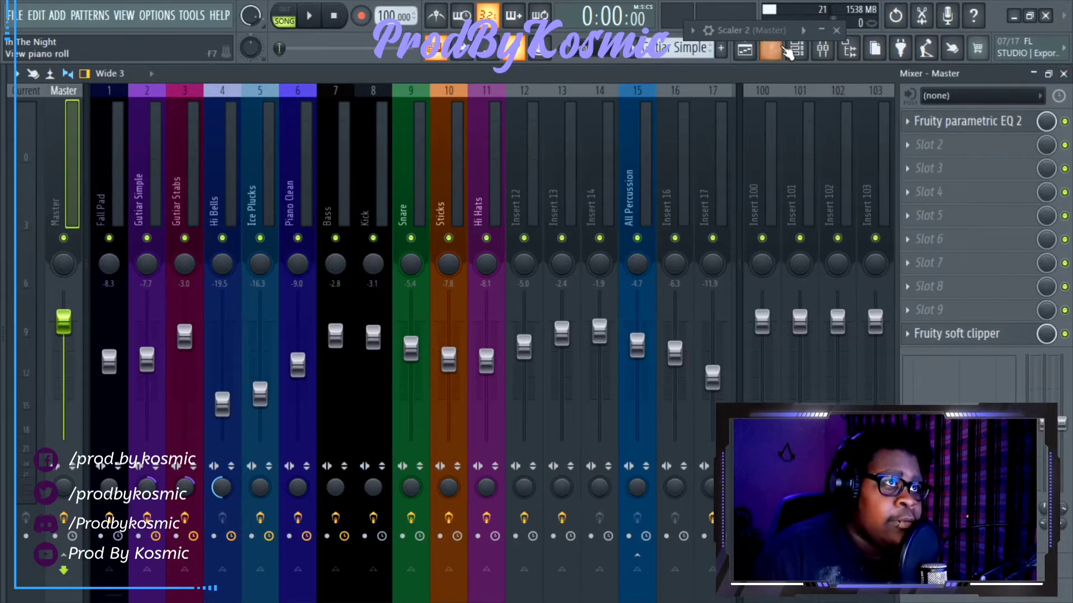
click(1065, 74)
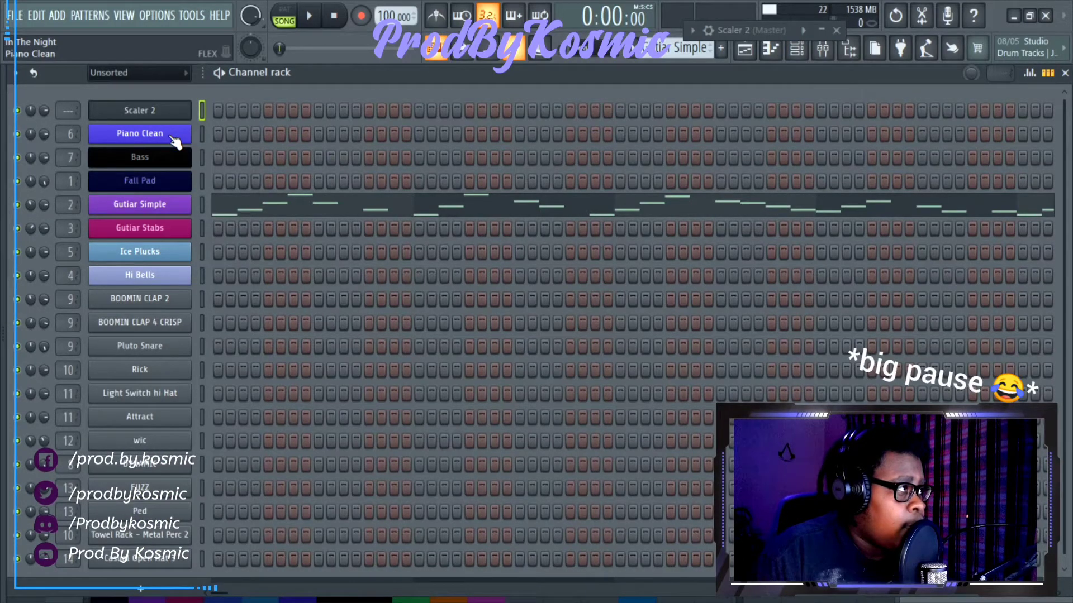
Restore Scaler 2, audition the D min chord, play and stop the Pattern 1 progression, and close the plugin.
click(161, 113)
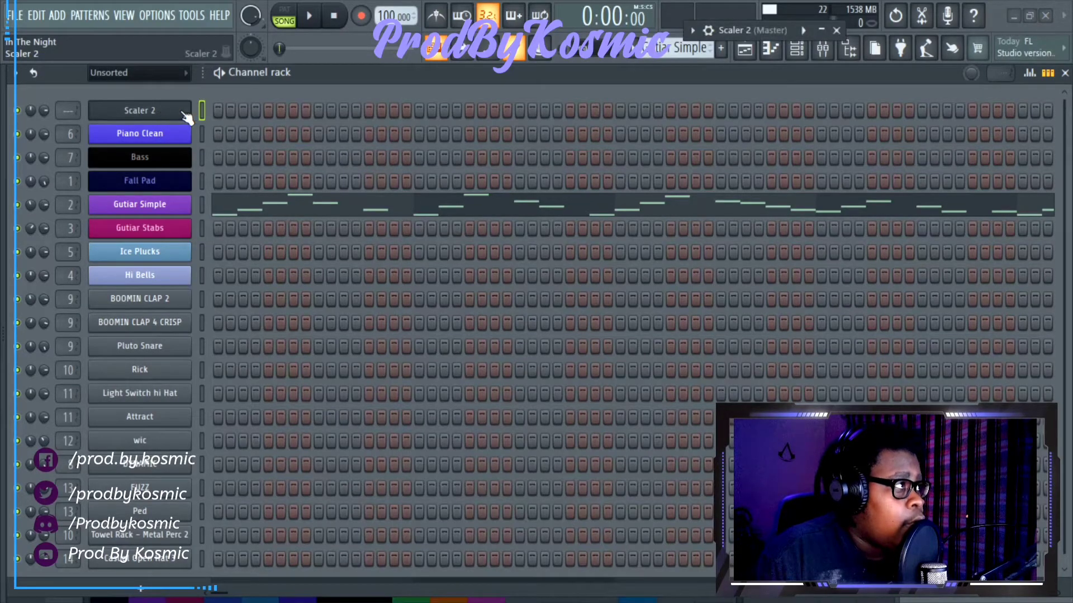
drag(823, 29, 275, 6)
click(268, 522)
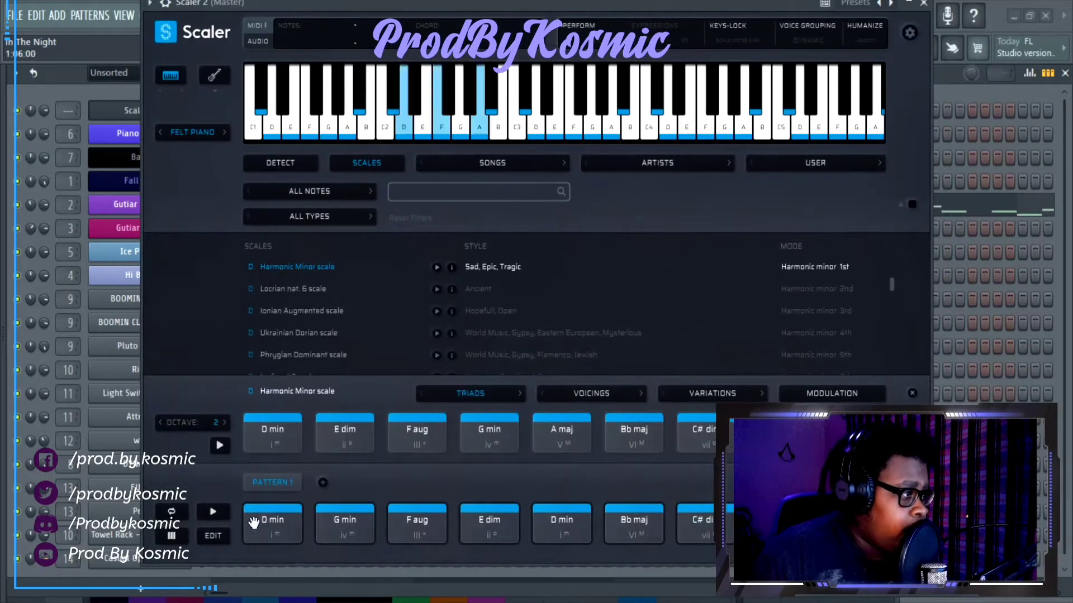
click(214, 513)
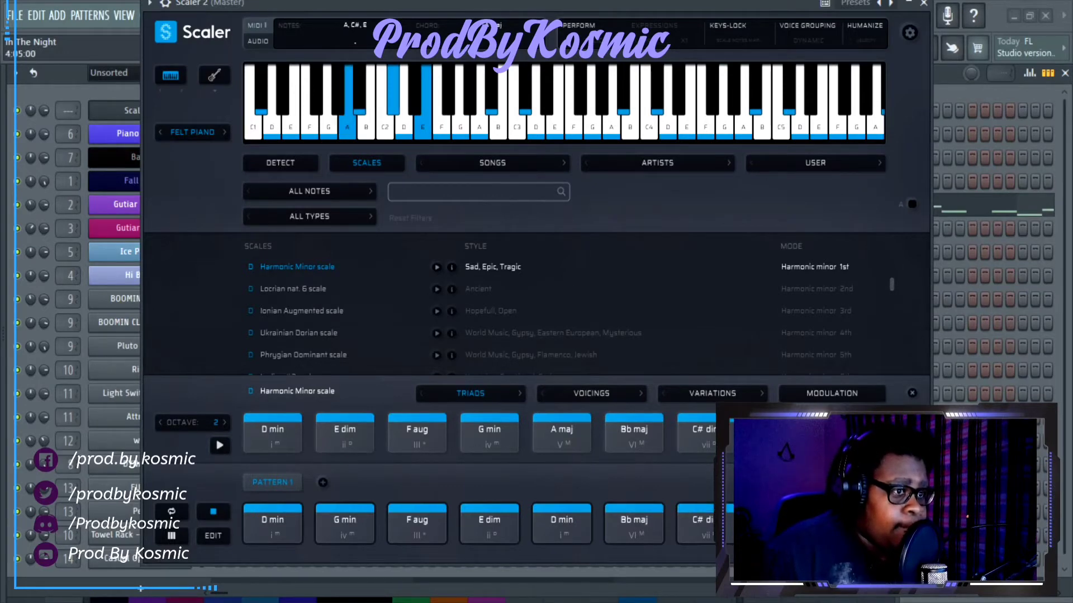
click(213, 514)
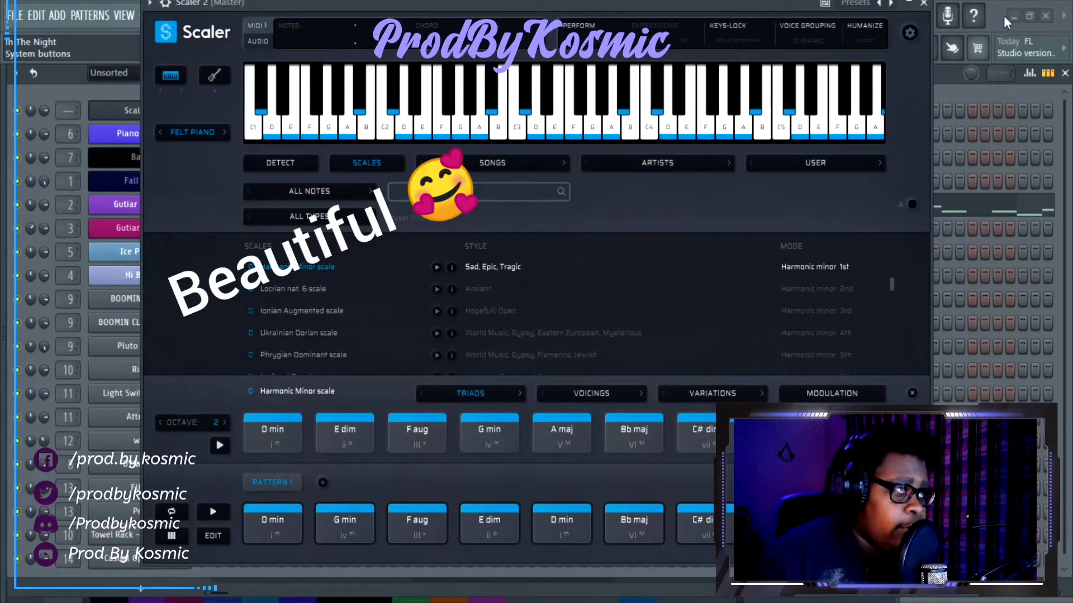
click(922, 3)
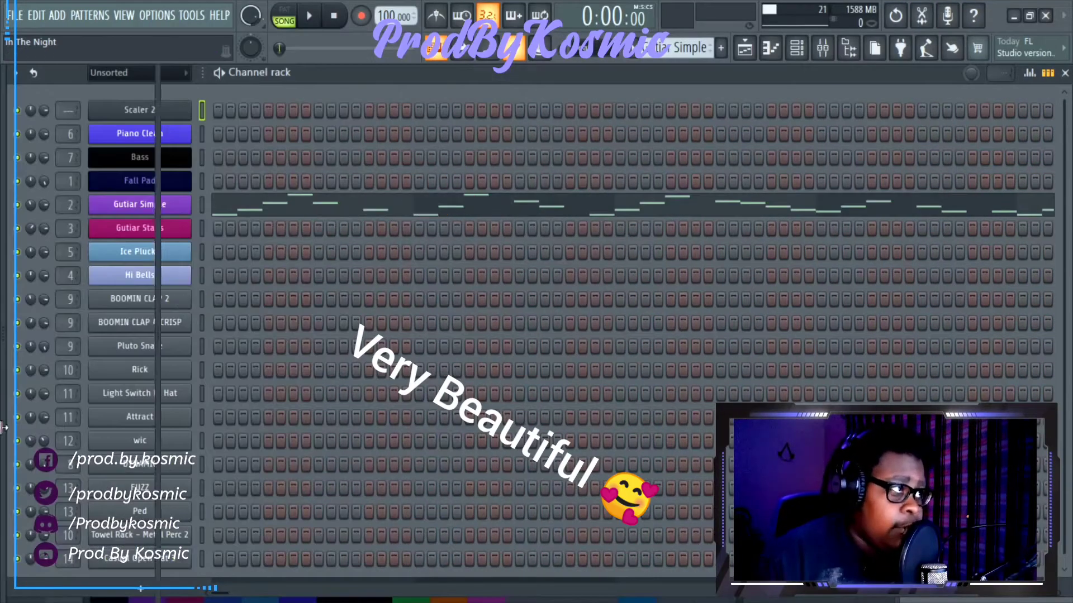
Select the Piano Clean pattern, switch playback to pattern mode, and briefly play it.
scroll(679, 49, up, 1)
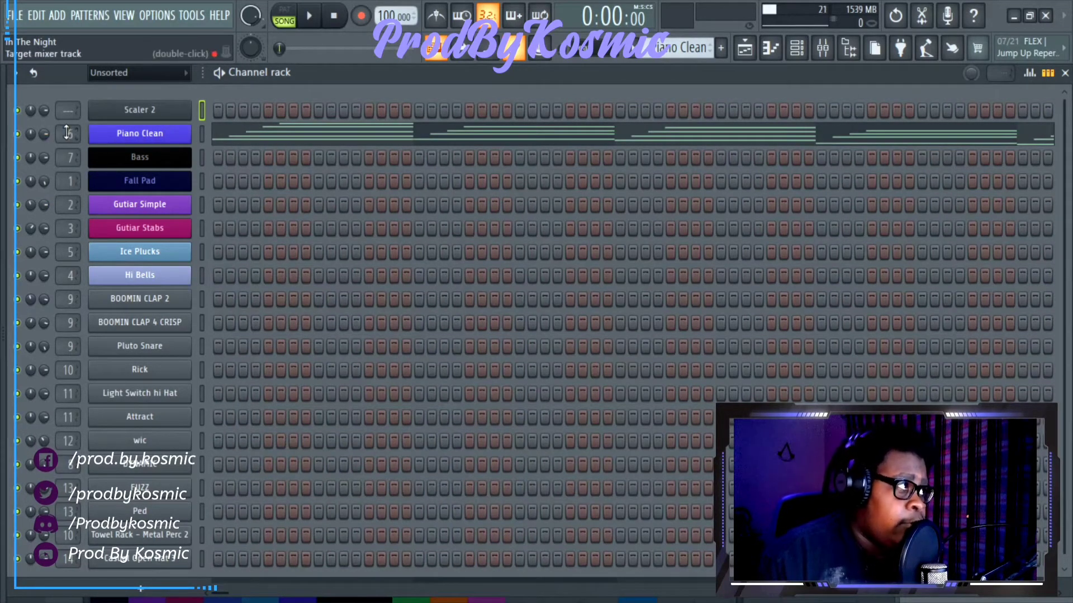
key(l)
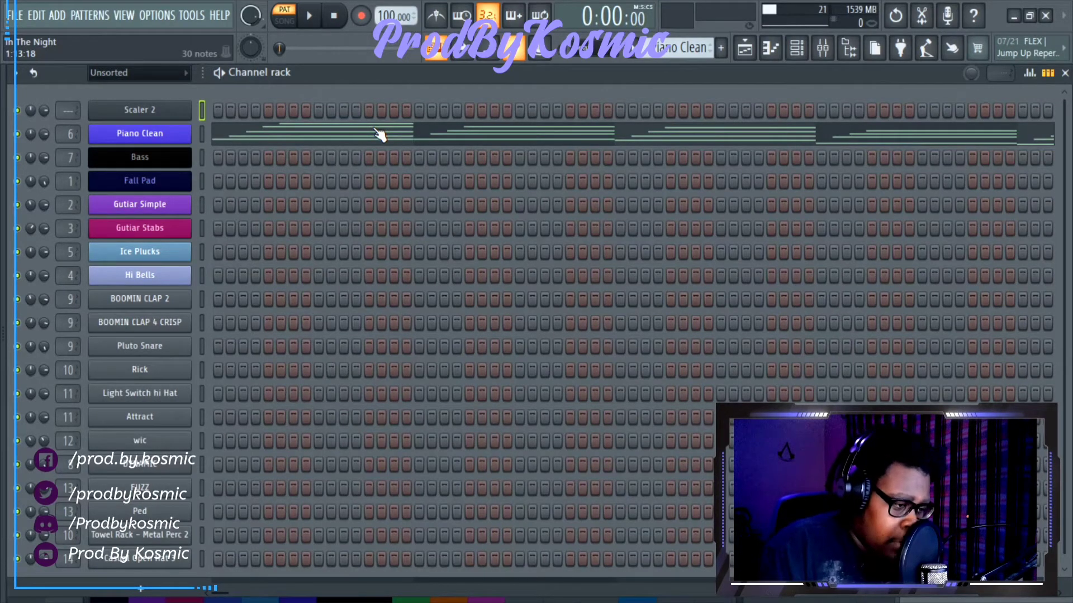
click(311, 17)
click(311, 17)
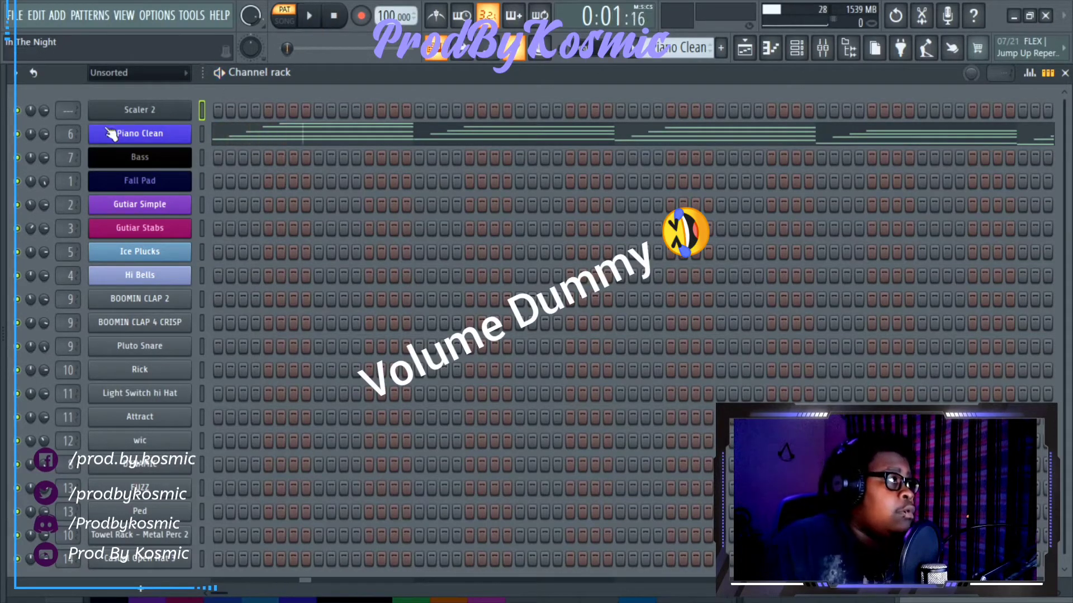
Raise the Master track's volume fader back to its default level in the mixer.
click(822, 48)
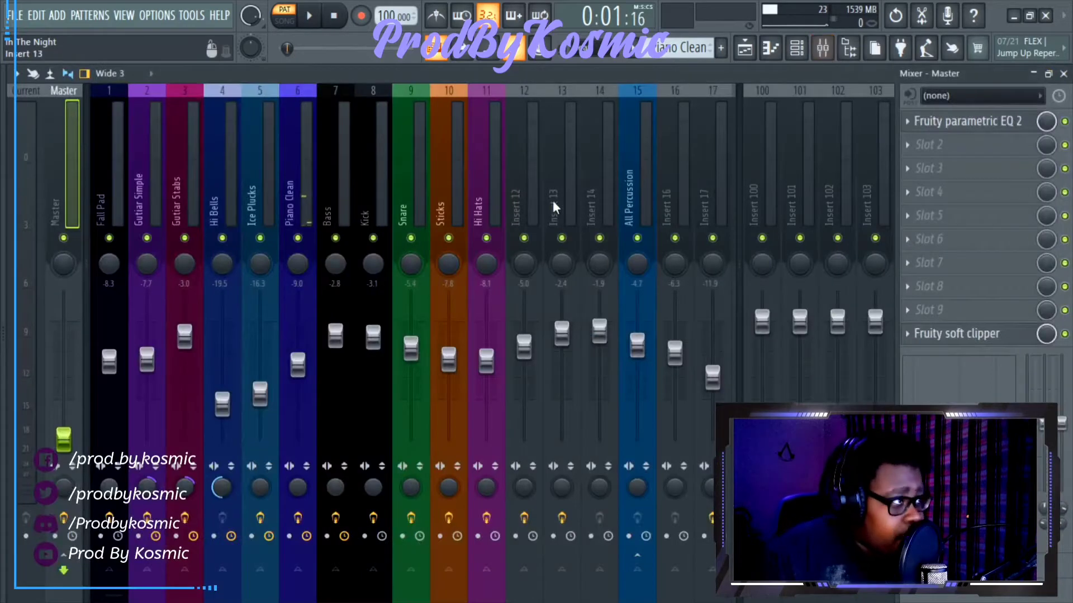
right_click(68, 444)
click(102, 367)
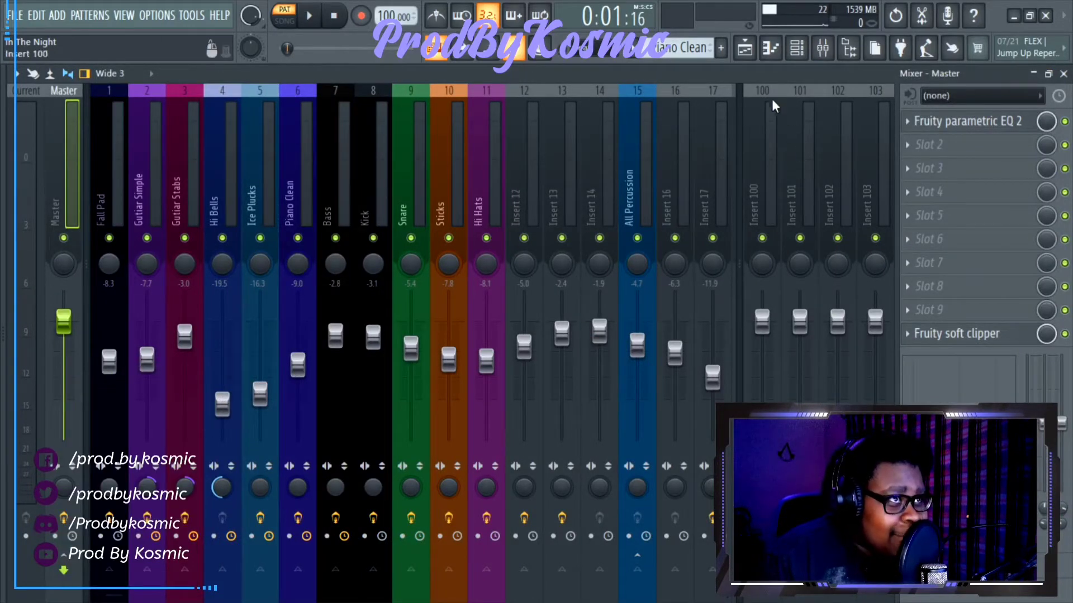
Play the Piano Clean pattern and return from the mixer to the channel rack.
click(770, 48)
key(space)
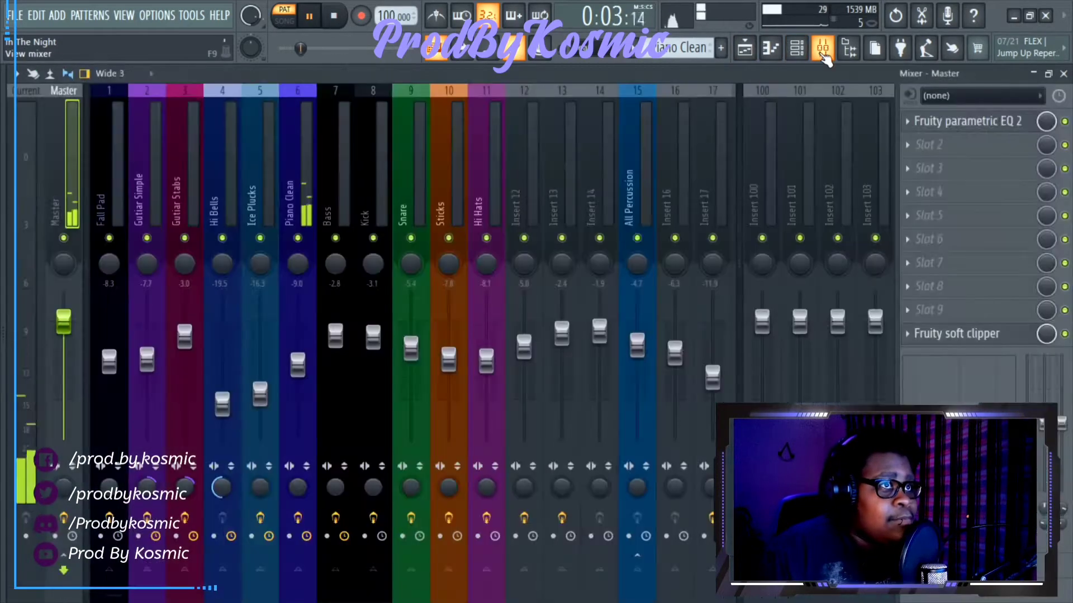
click(822, 48)
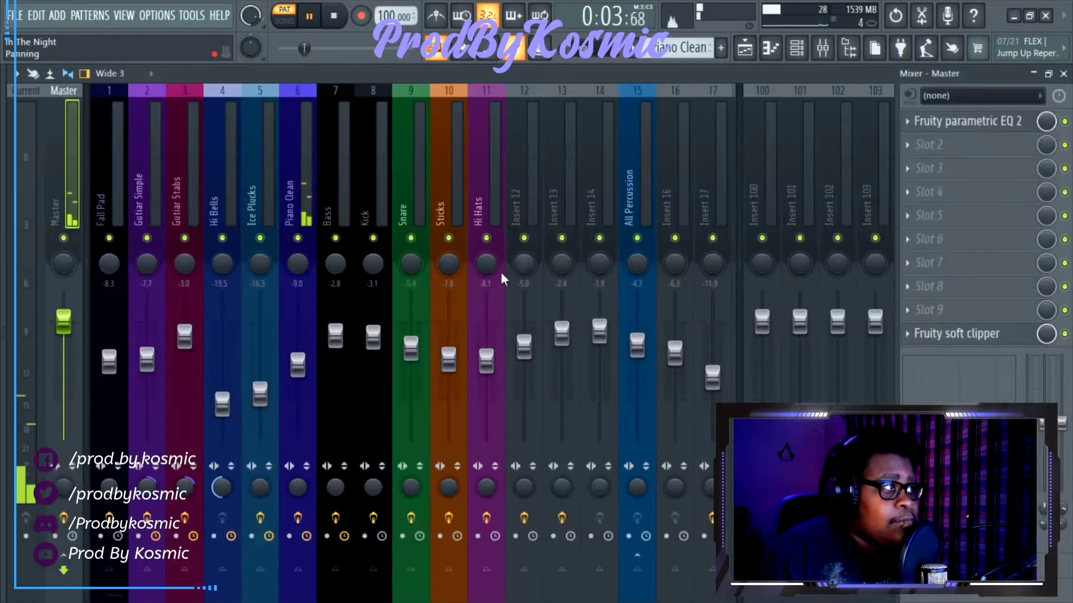
click(796, 48)
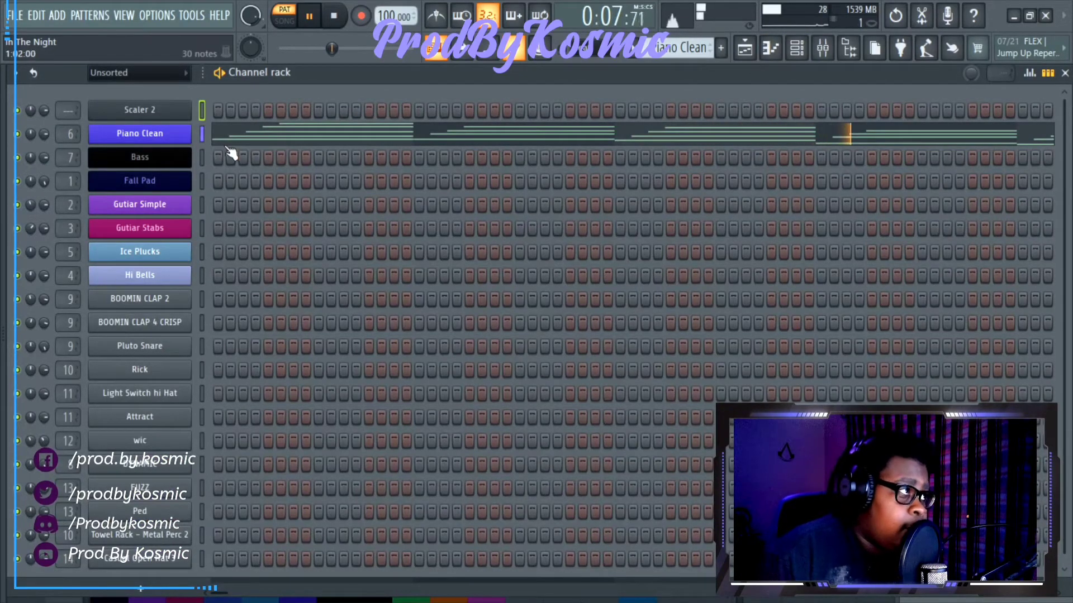
View the Piano Clean channel's instrument preset, close the instrument and stop playback.
click(146, 137)
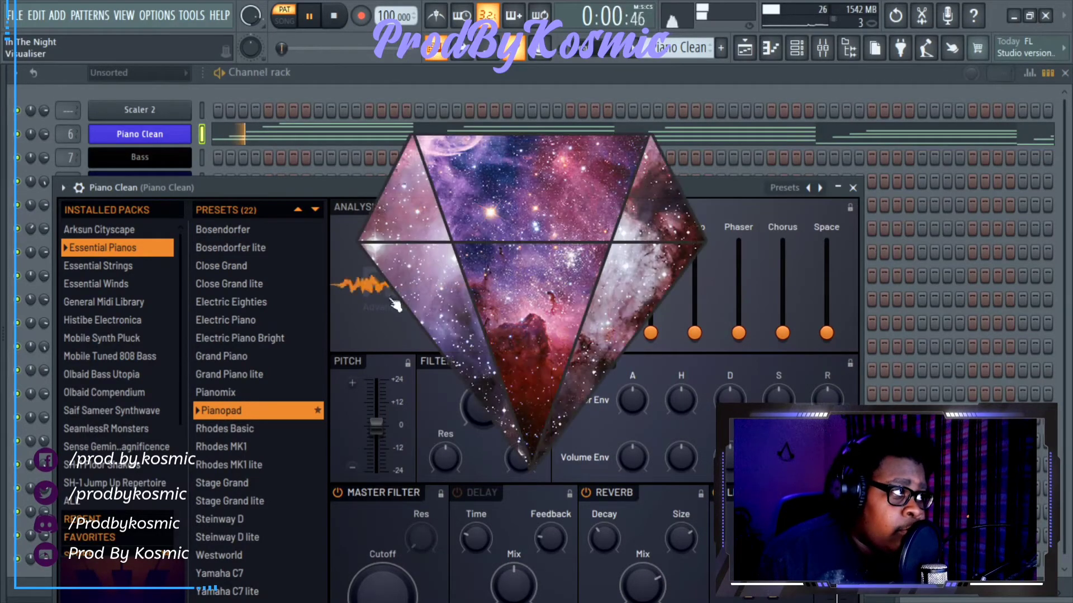
click(853, 188)
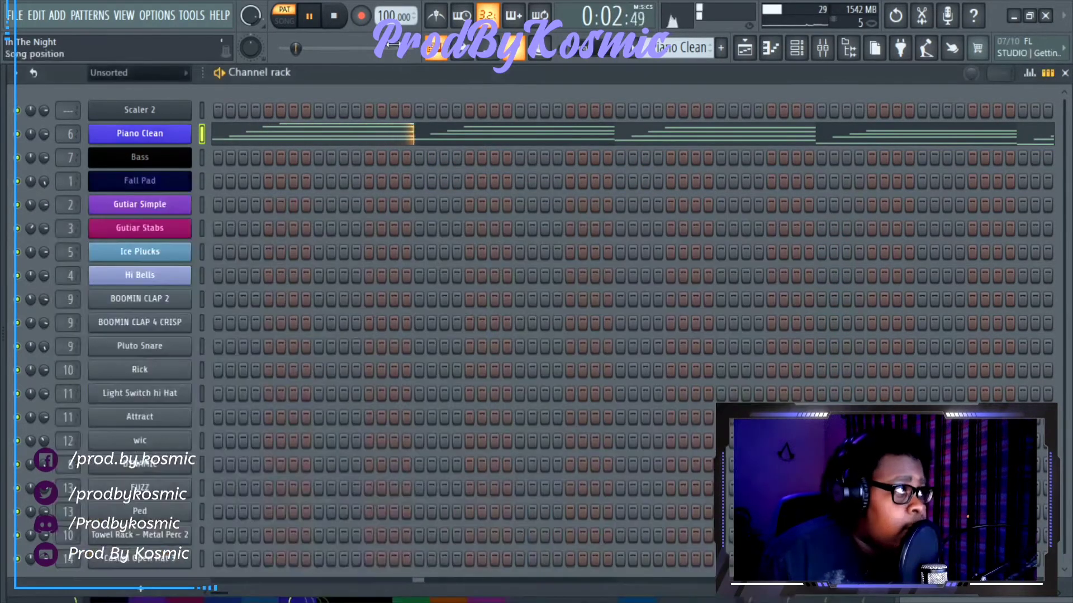
click(338, 16)
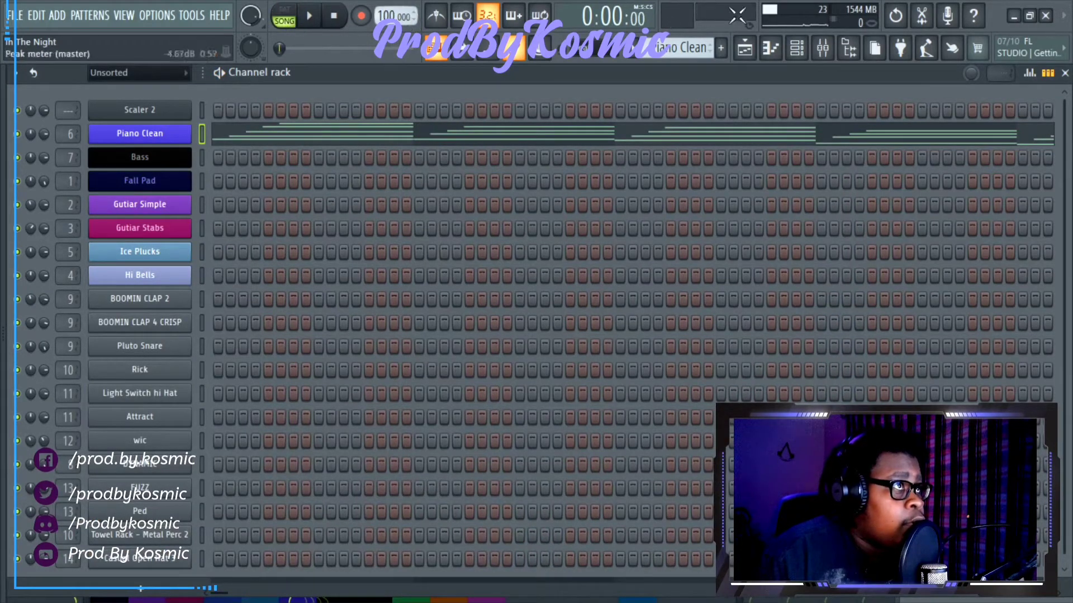
Select the Fall Pad pattern, load the FALL [WEEKEND] preset from the Pads category in its instrument, and close the plugin.
scroll(684, 47, down, 2)
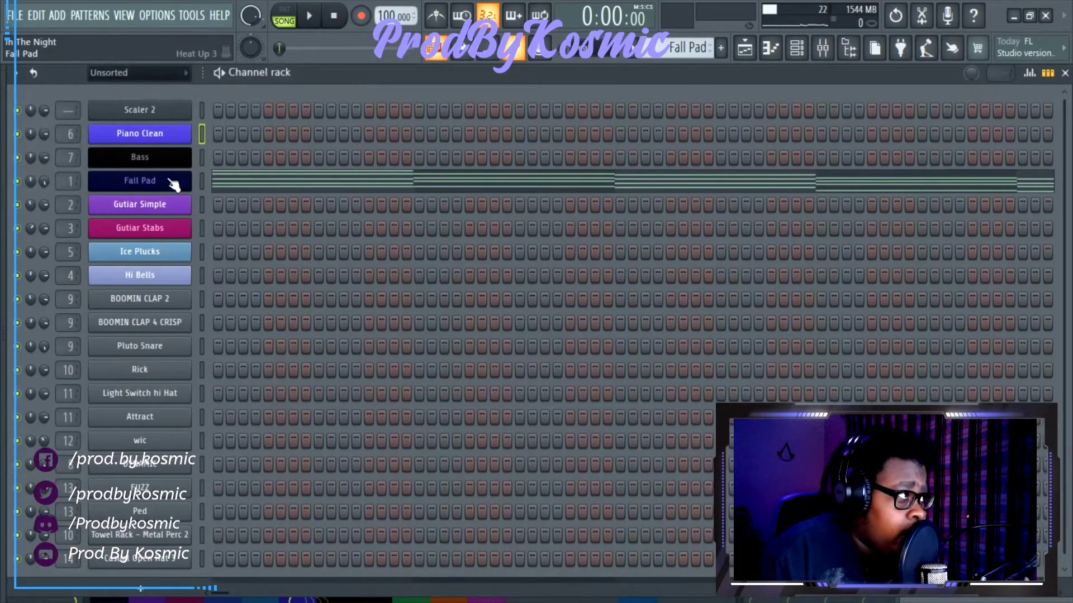
click(168, 182)
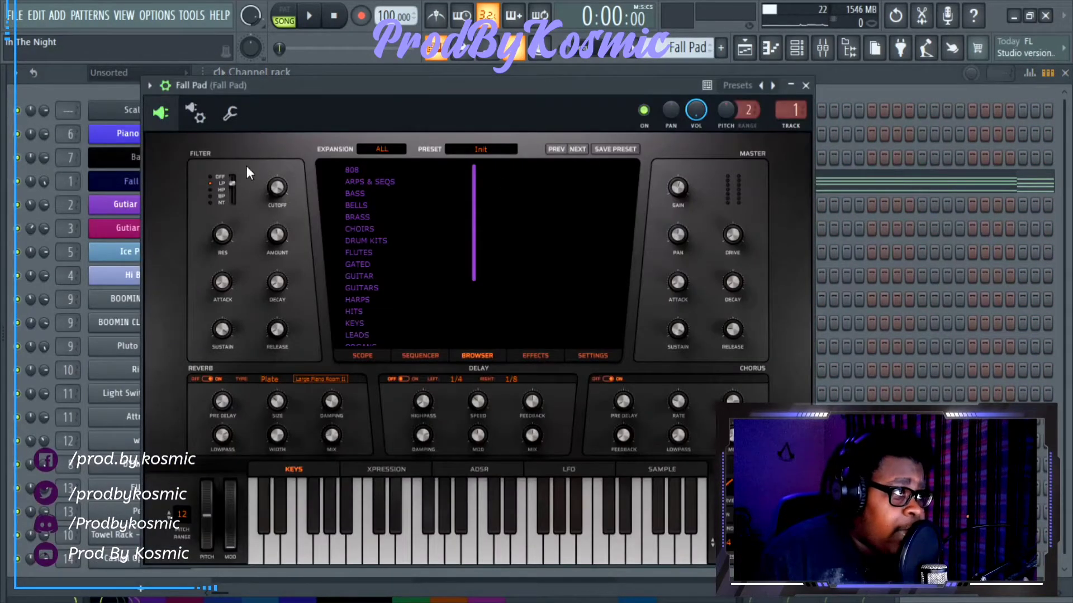
click(196, 113)
click(244, 114)
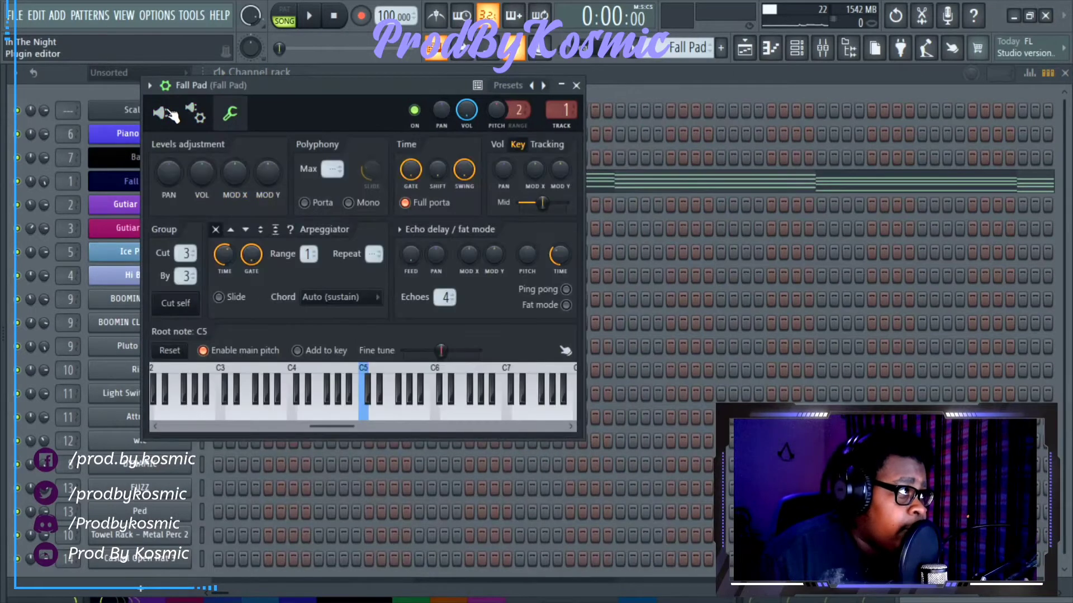
click(160, 113)
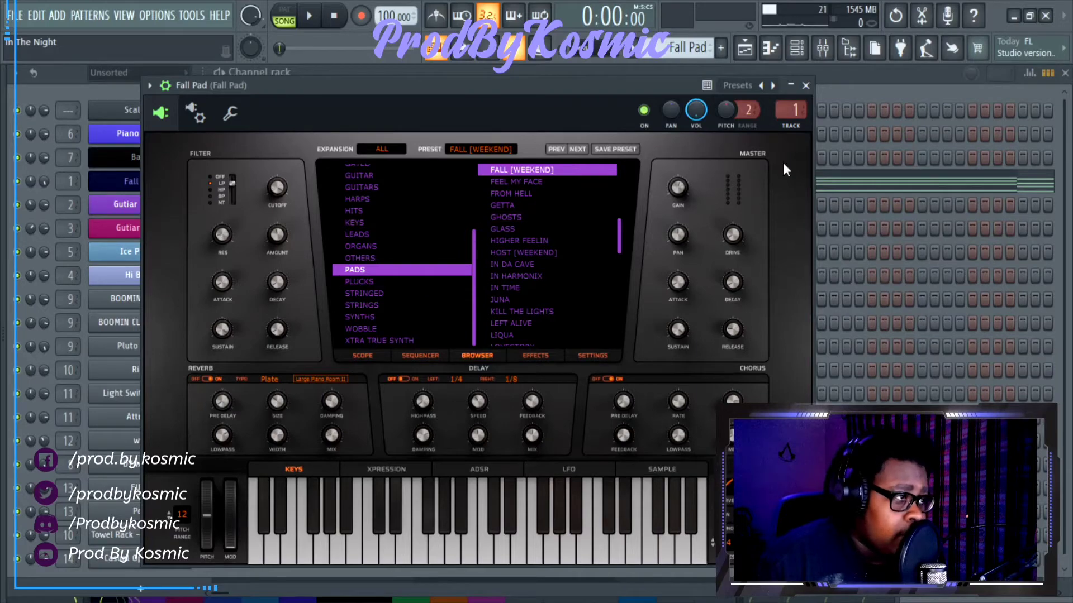
click(806, 86)
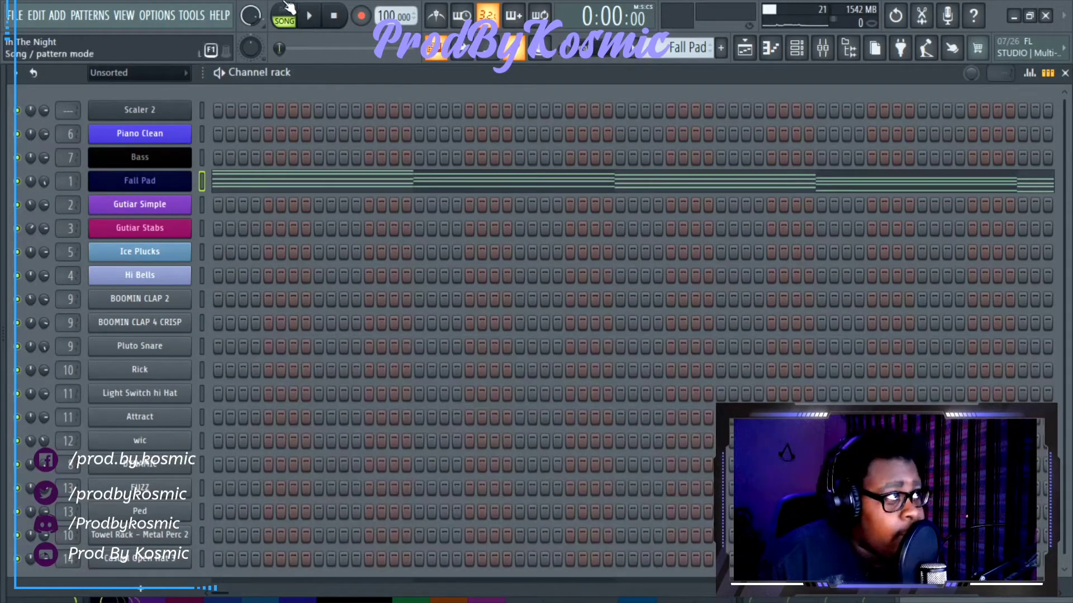
Start playback, switch to pattern mode to hear the Fall Pad alone, and open its notes in the piano roll.
click(308, 22)
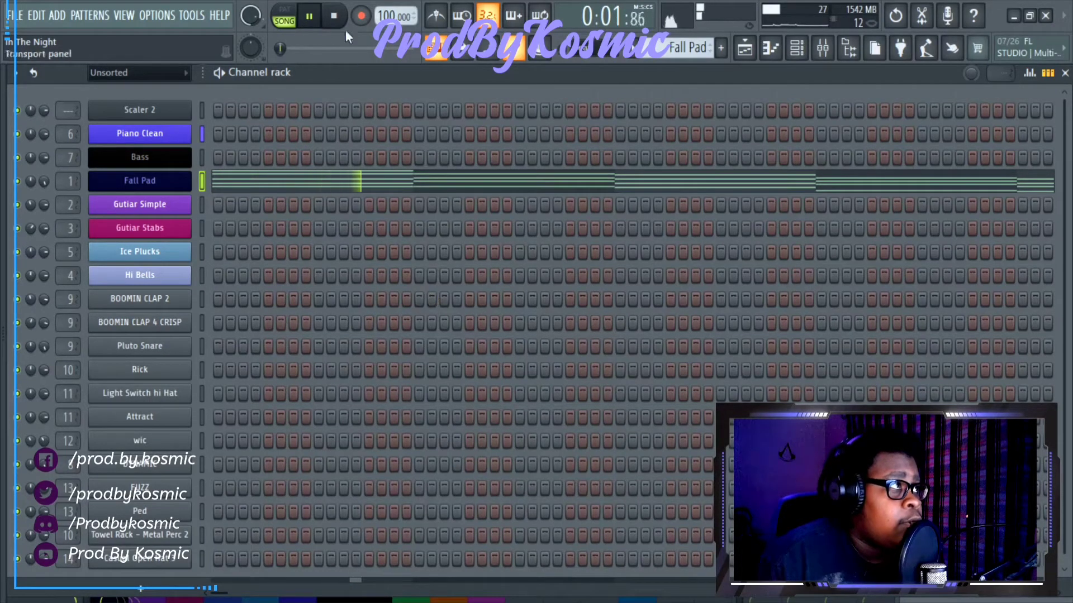
click(285, 15)
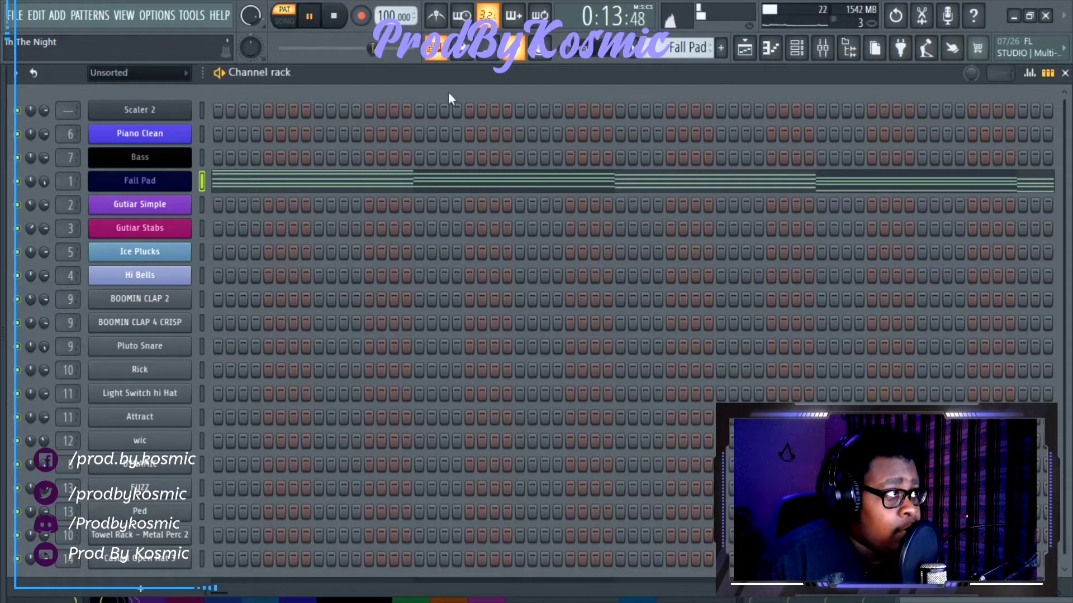
click(233, 188)
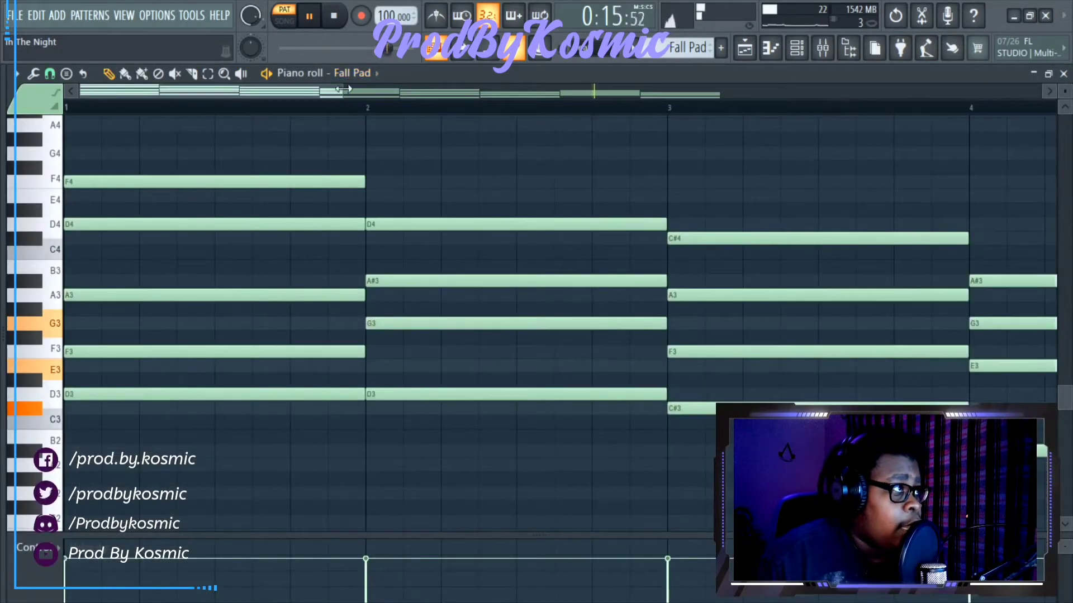
Examine the full Fall Pad chord progression in the piano roll, close it, and stop playback.
scroll(347, 85, down, 4)
scroll(559, 335, down, 3)
scroll(555, 318, up, 2)
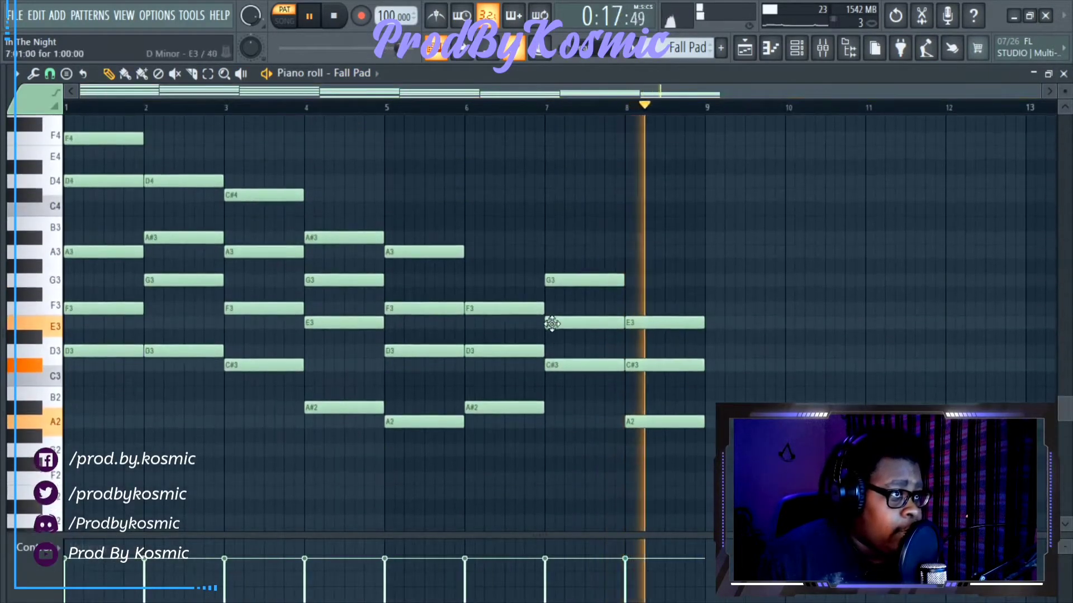
drag(634, 315, 730, 369)
click(1063, 74)
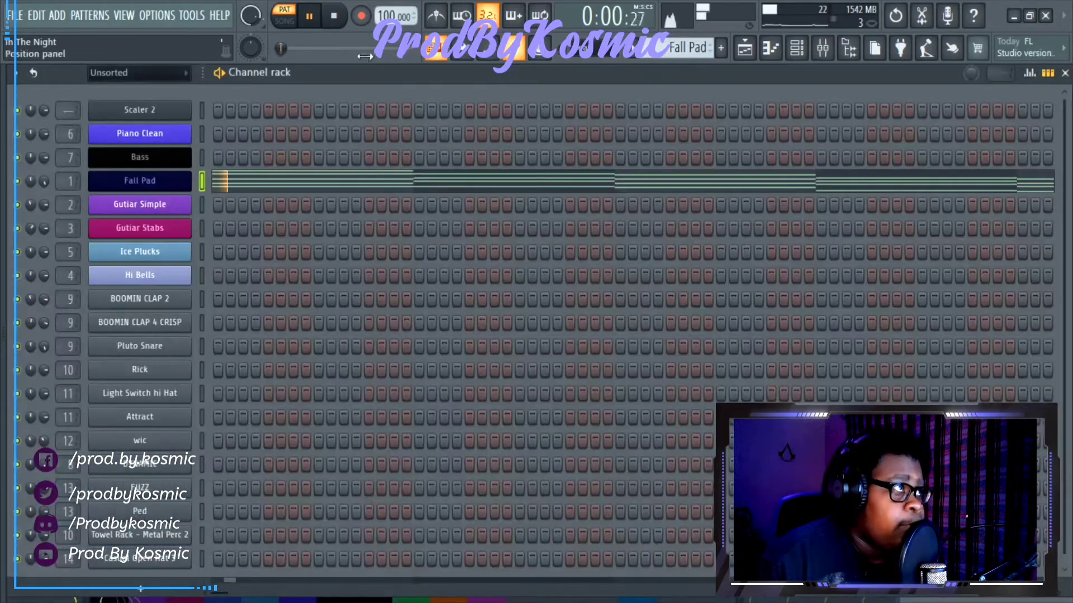
key(space)
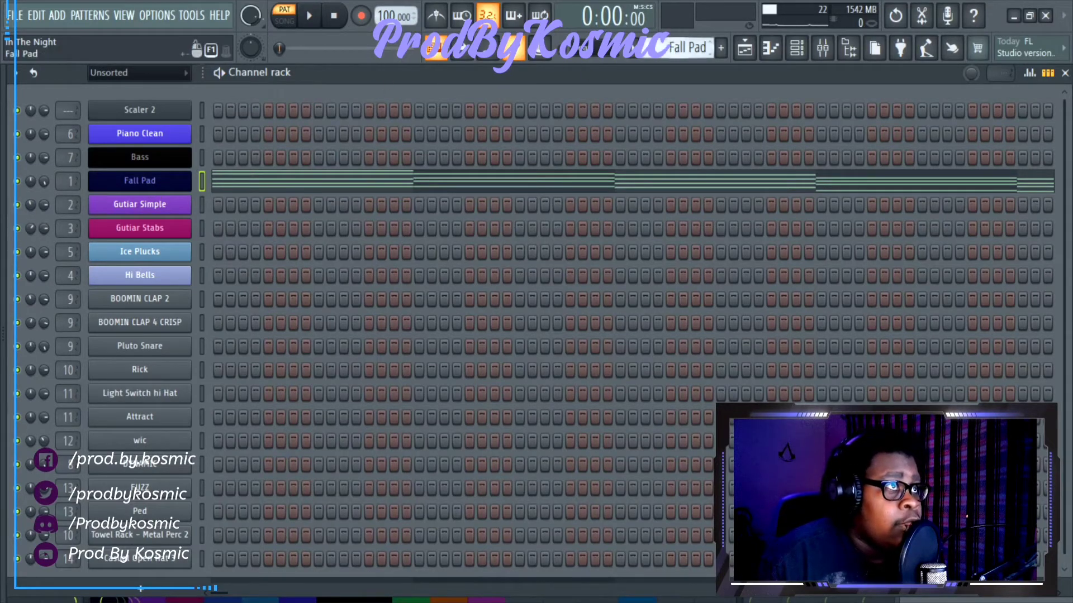
Select the Gutiar Simple pattern, then view its instrument's settings, FEEL [WEEKEND] preset in the Guitars category, and miscellaneous functions.
scroll(679, 47, down, 1)
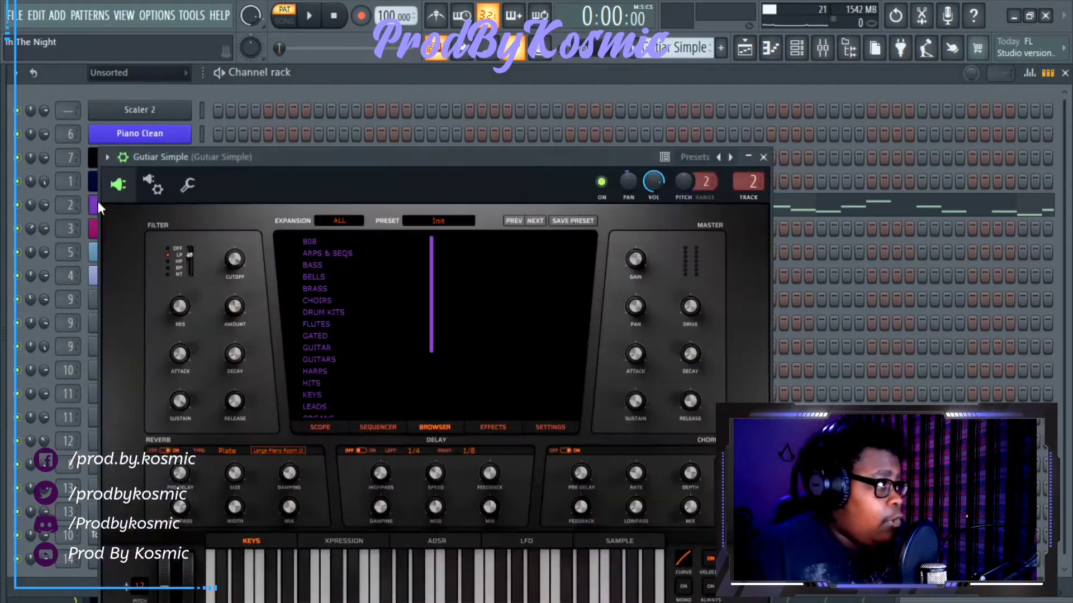
click(98, 206)
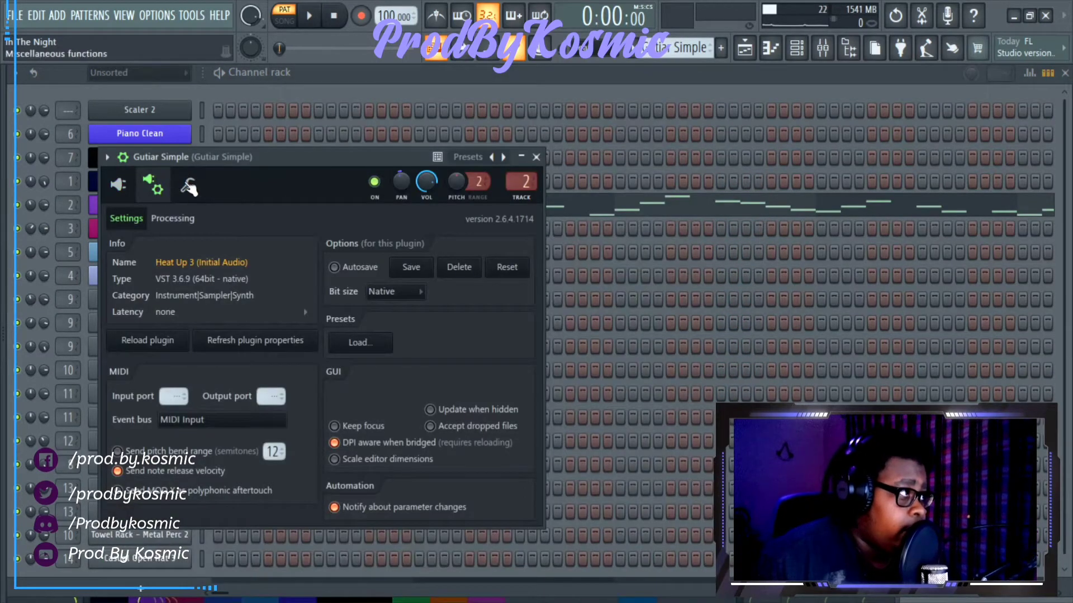
click(187, 184)
click(118, 184)
click(148, 184)
click(148, 184)
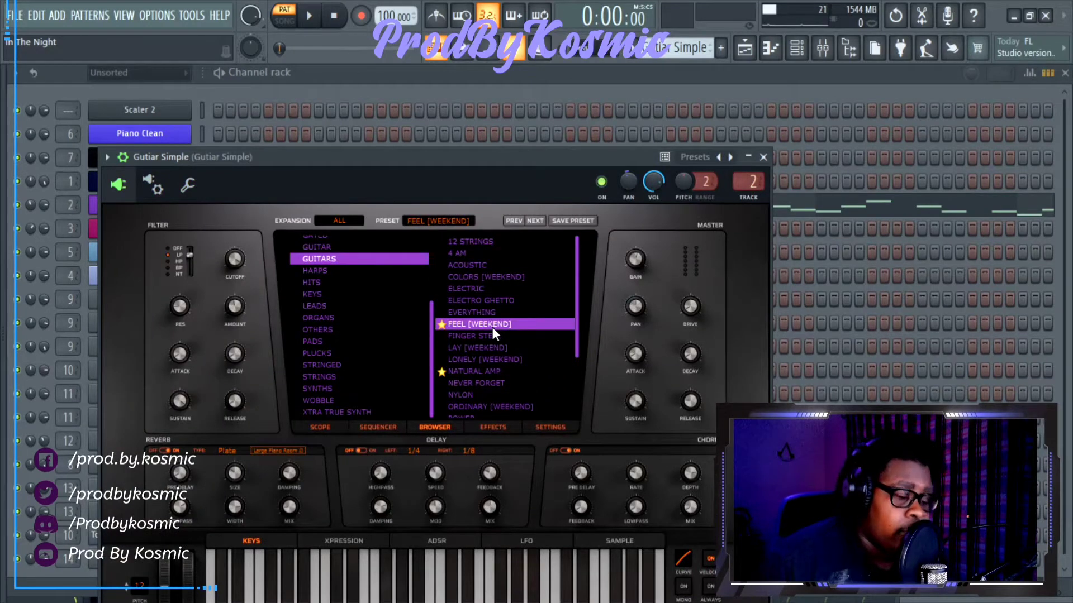
click(467, 598)
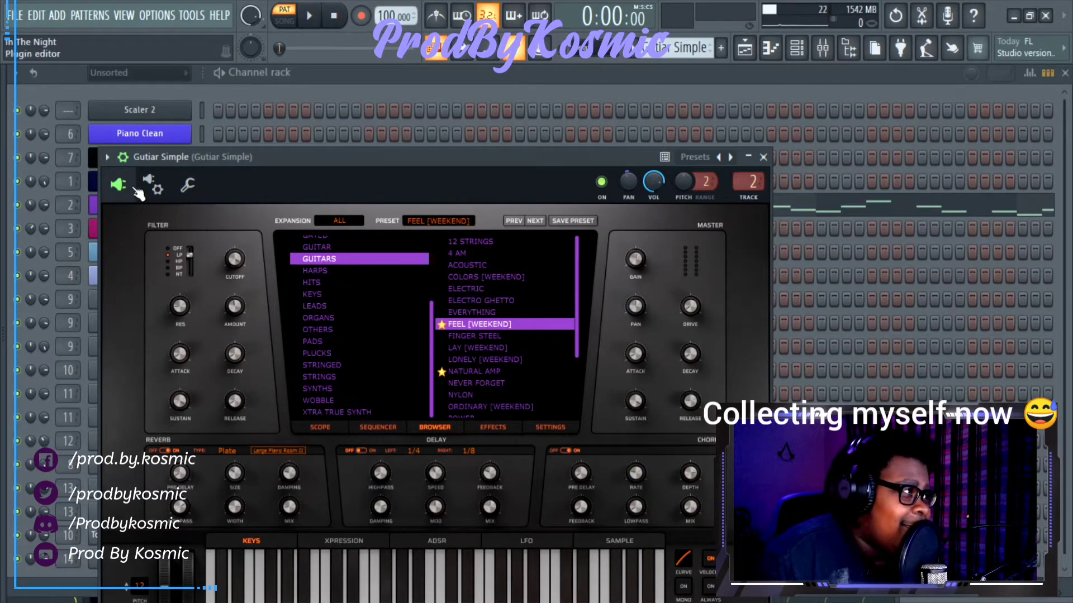
click(195, 186)
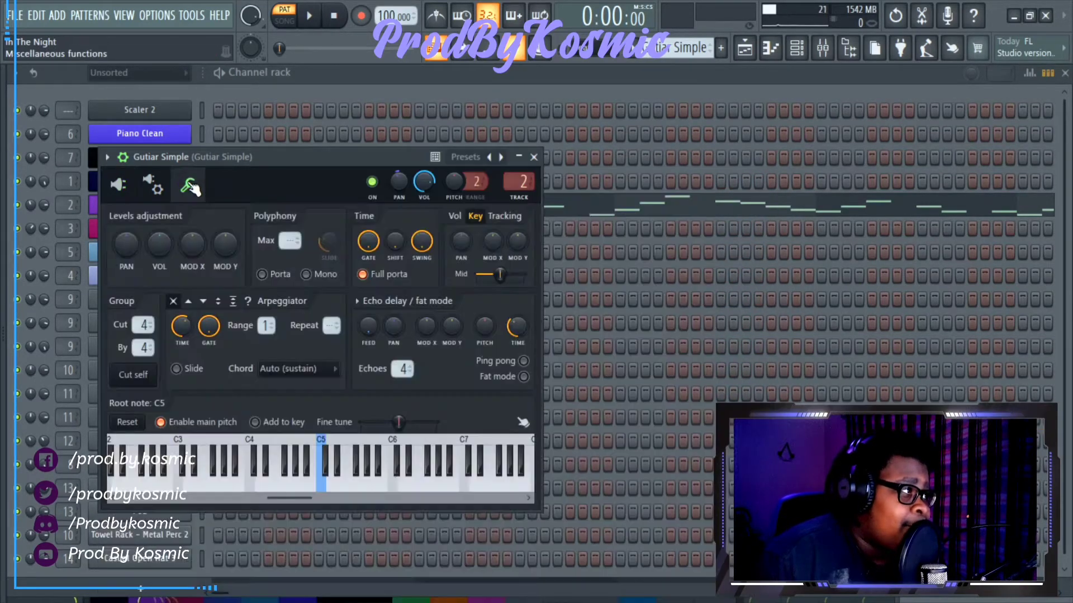
click(119, 187)
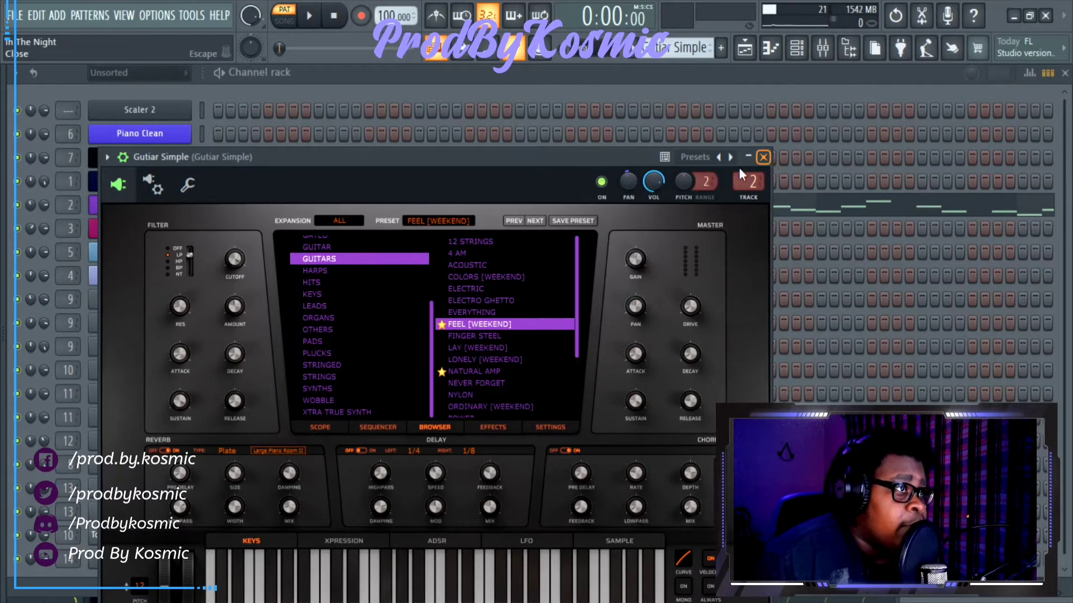
Play the Gutiar Simple pattern, close its instrument, show its mixer track's effects, and stop playback.
click(310, 16)
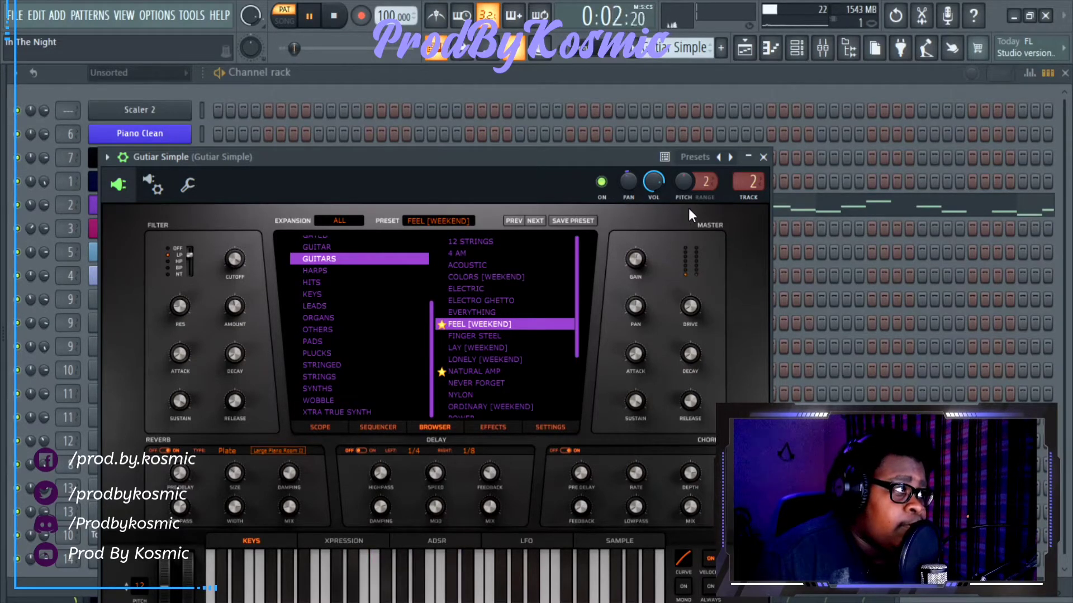
click(763, 157)
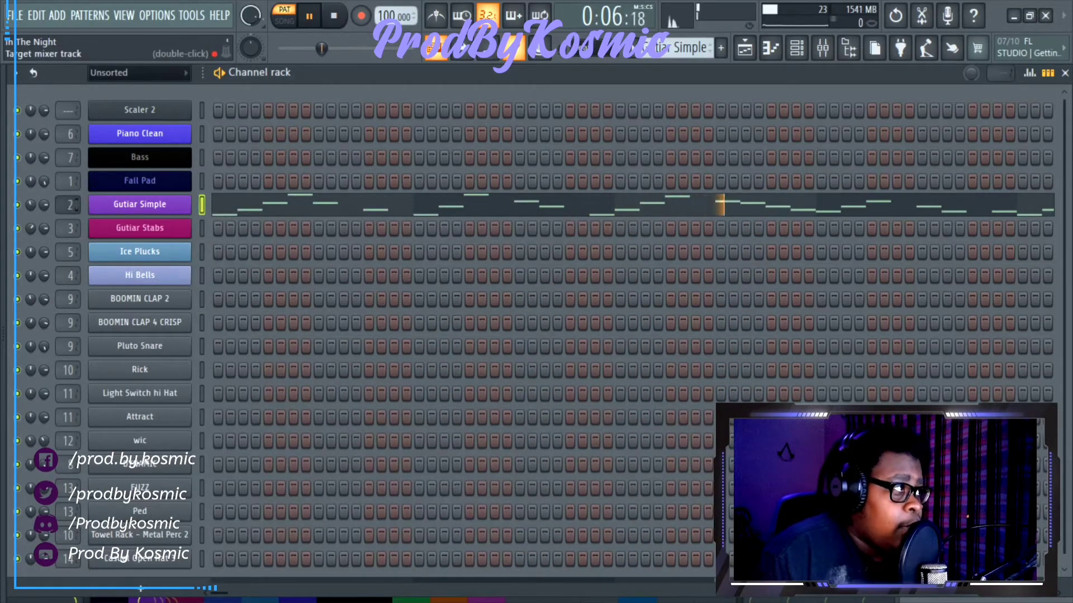
double_click(61, 208)
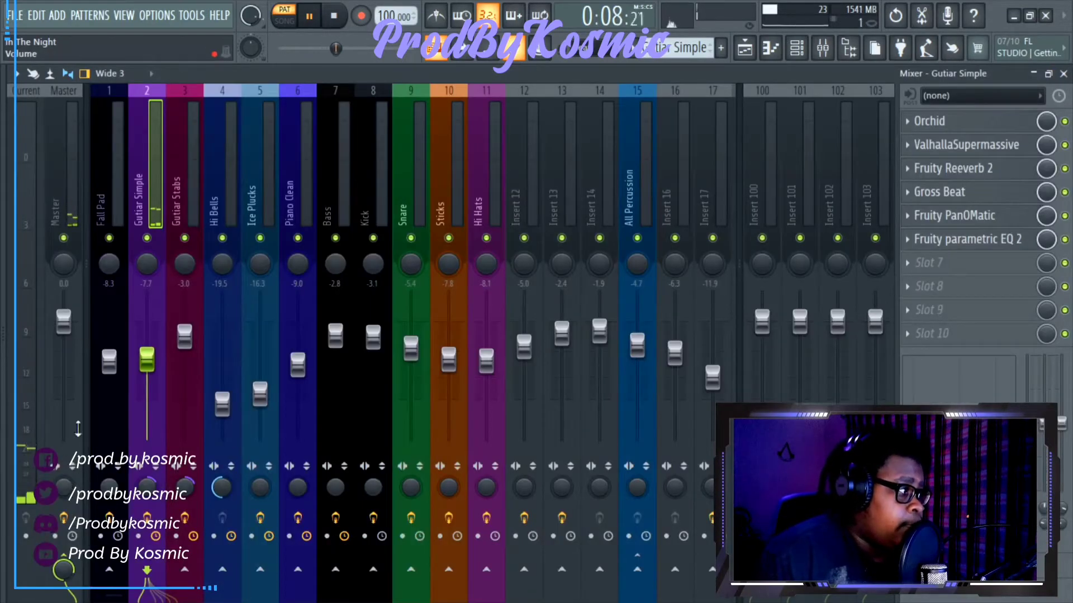
key(space)
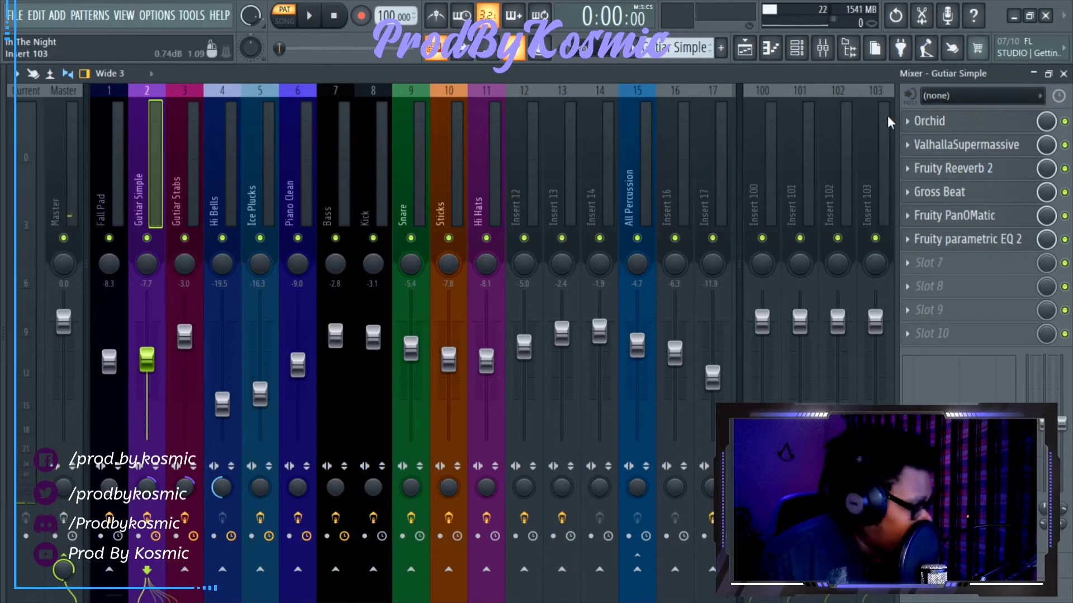
click(1013, 15)
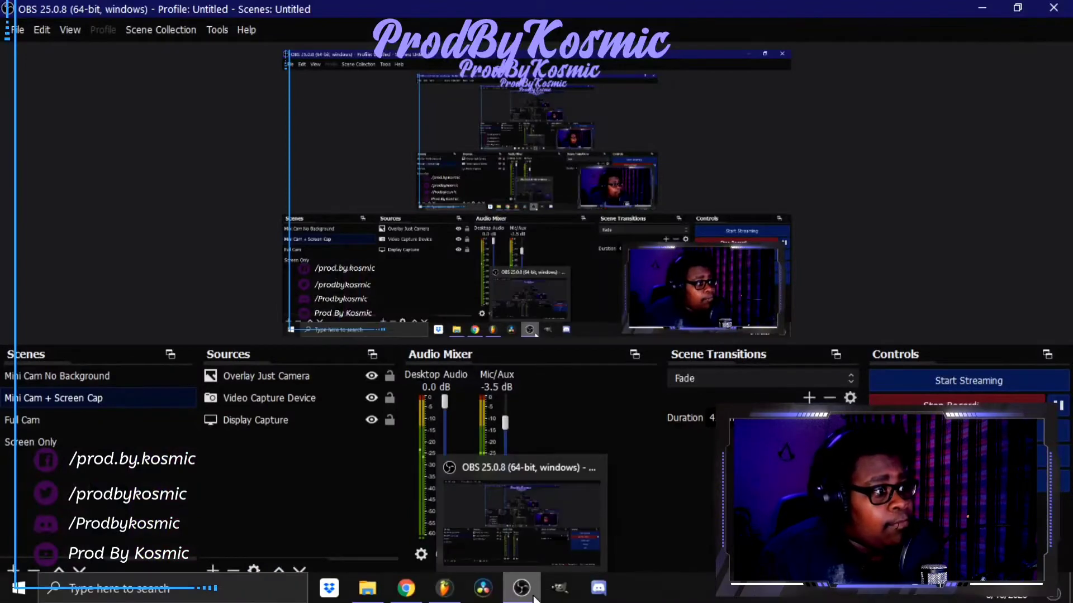
click(956, 403)
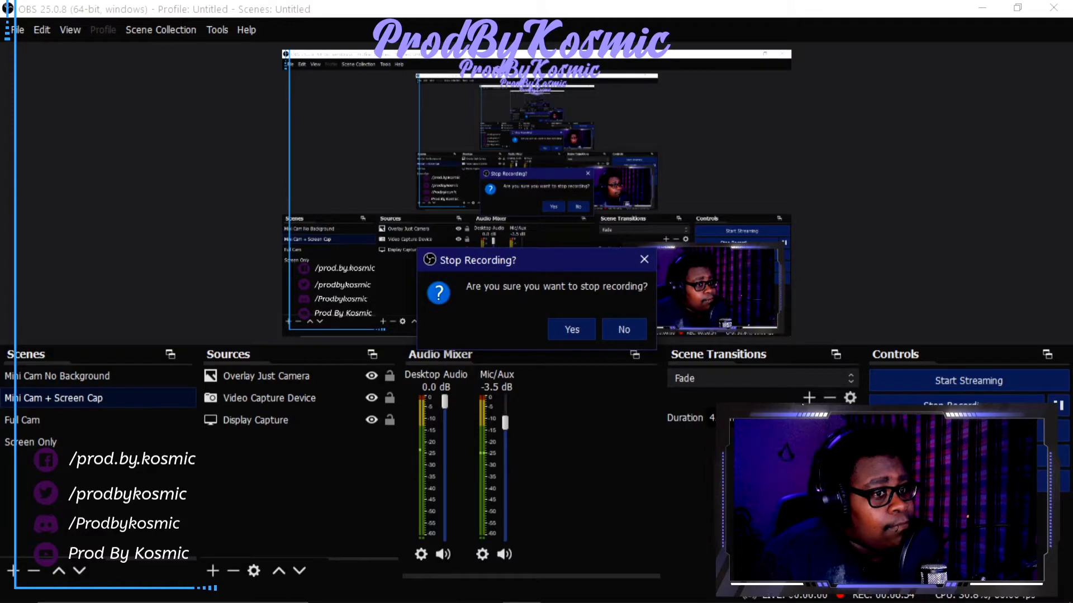
click(641, 261)
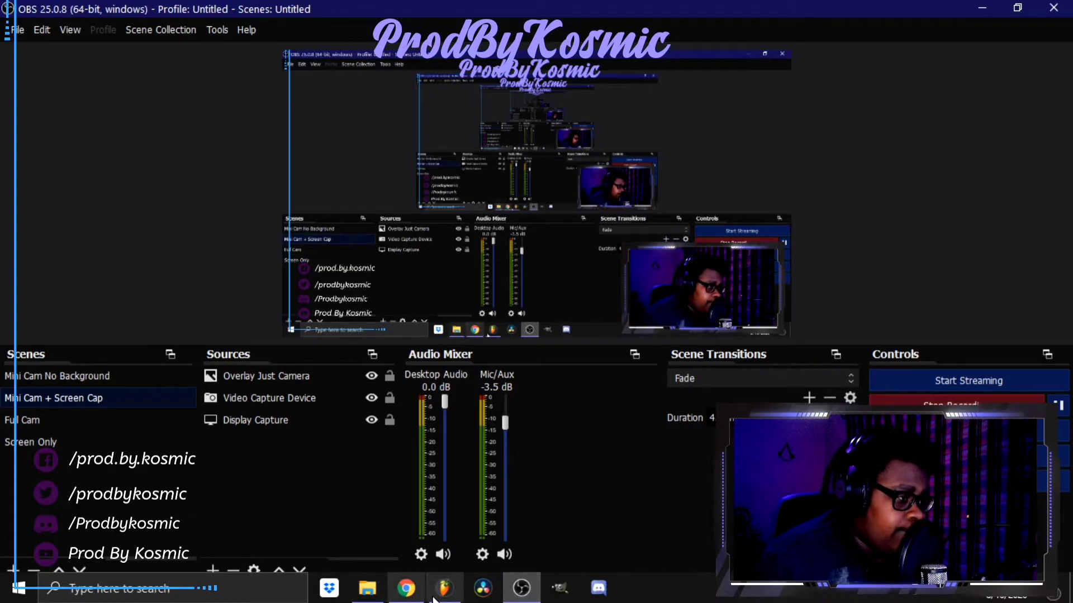
click(450, 591)
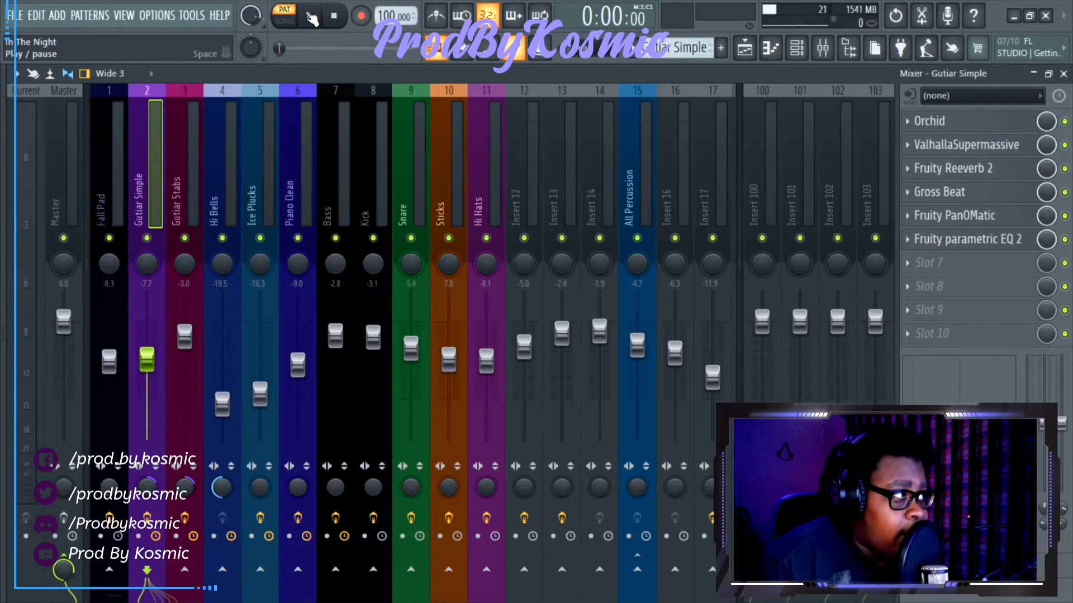
Return to the channel rack, view the Gutiar Simple melody's notes in the piano roll, and close it.
click(797, 51)
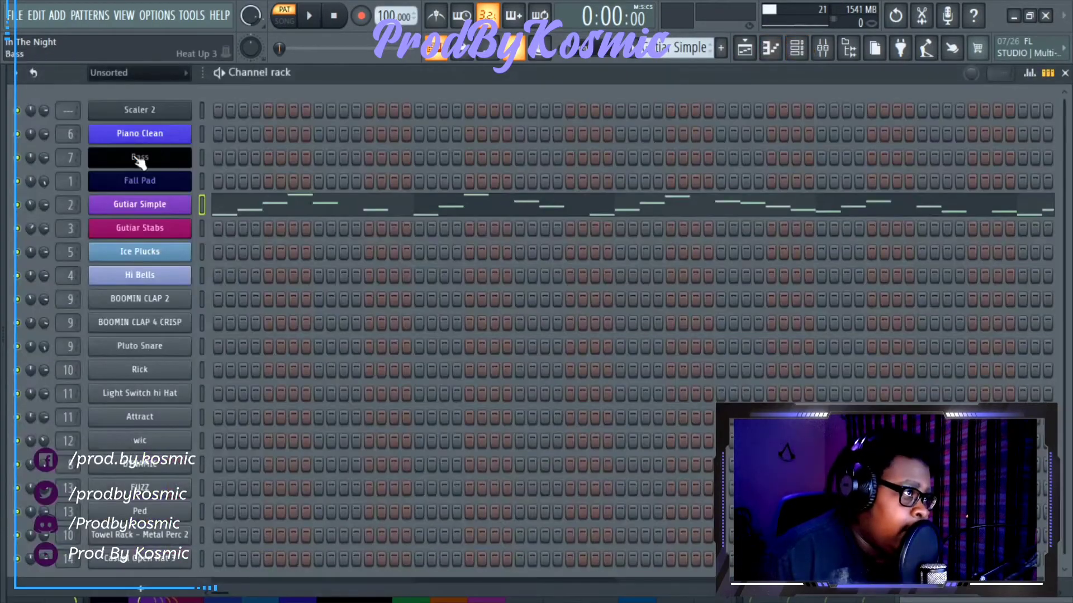
click(323, 211)
scroll(321, 213, up, 5)
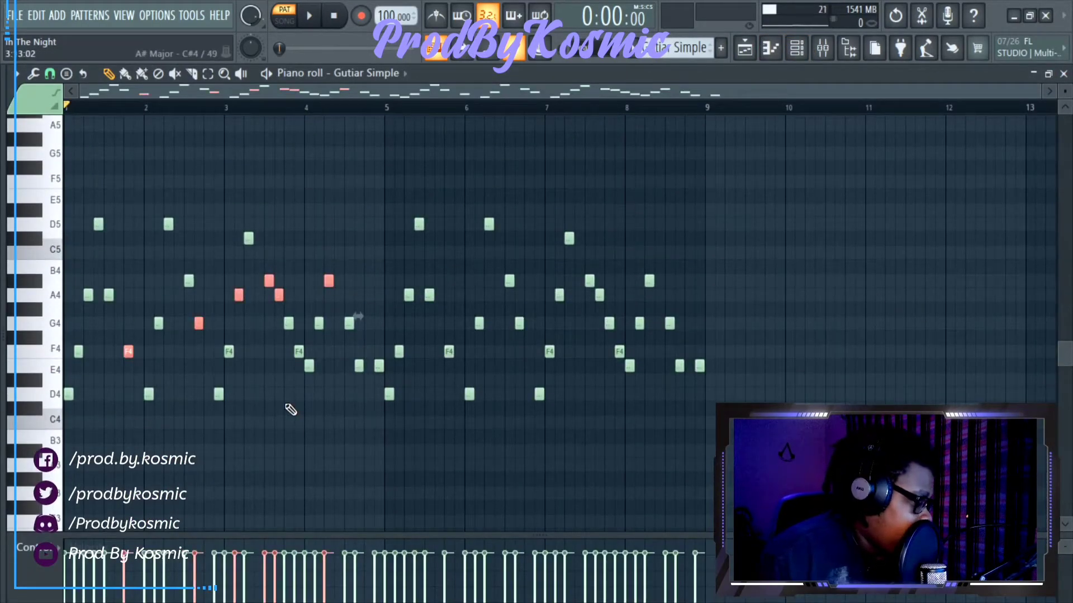
click(1064, 73)
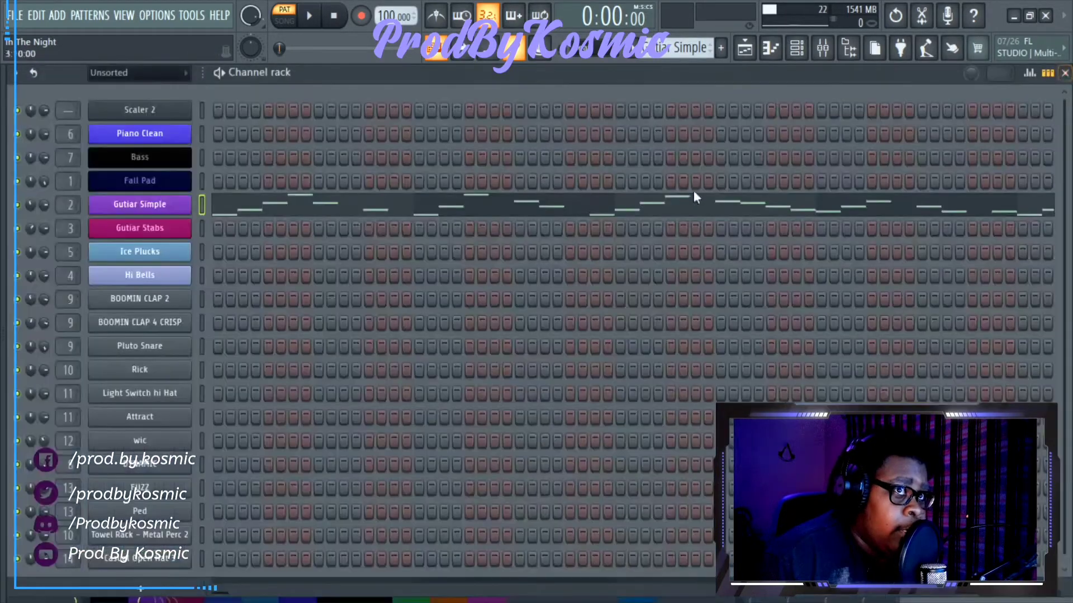
View the D Harmonic Minor scale in Scaler 2, then the Gutiar Simple instrument's preset, closing each plugin.
click(163, 113)
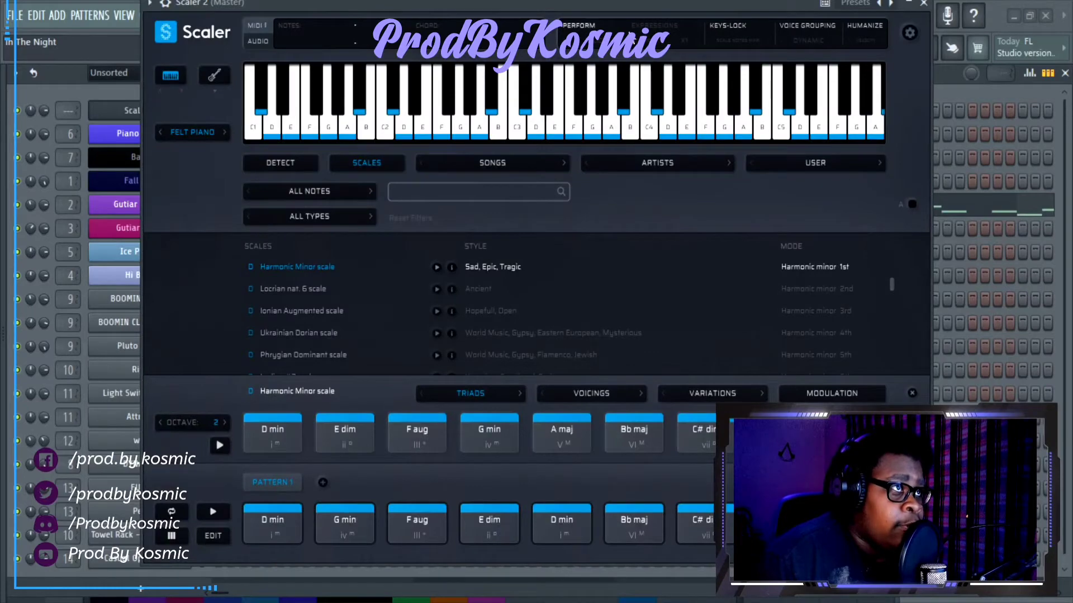
click(924, 3)
click(137, 204)
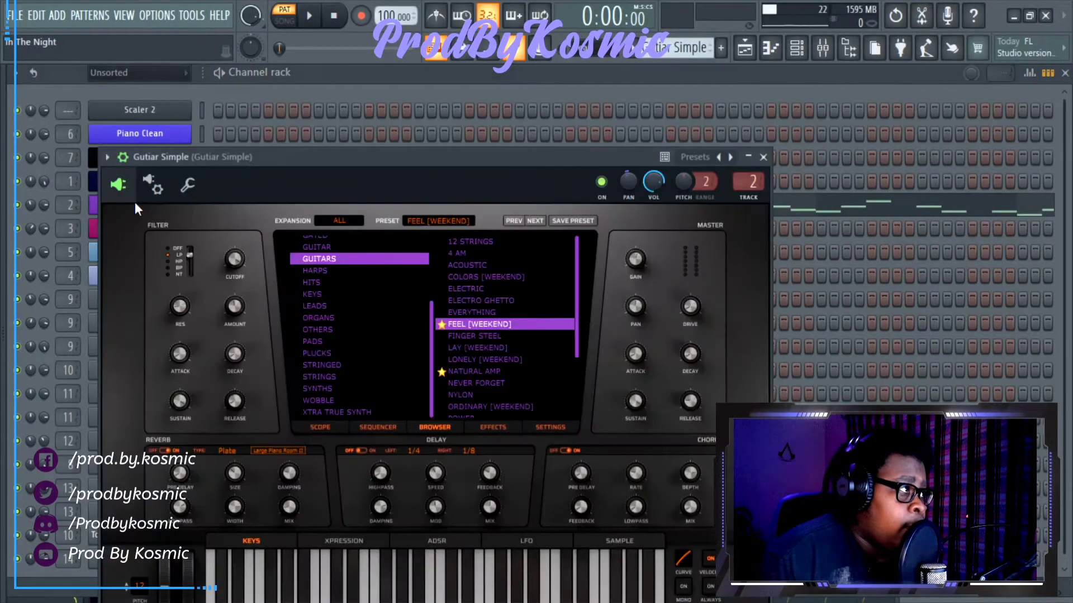
click(763, 158)
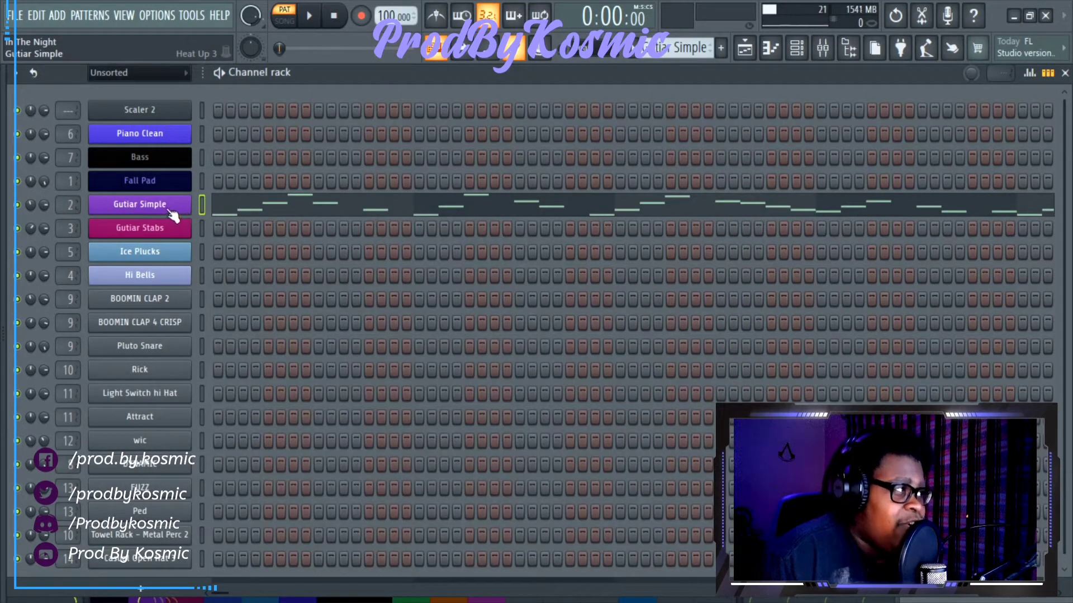
Show the mixer, view the Orchid effect's settings on the Gutiar Simple track, and close the effect.
click(823, 49)
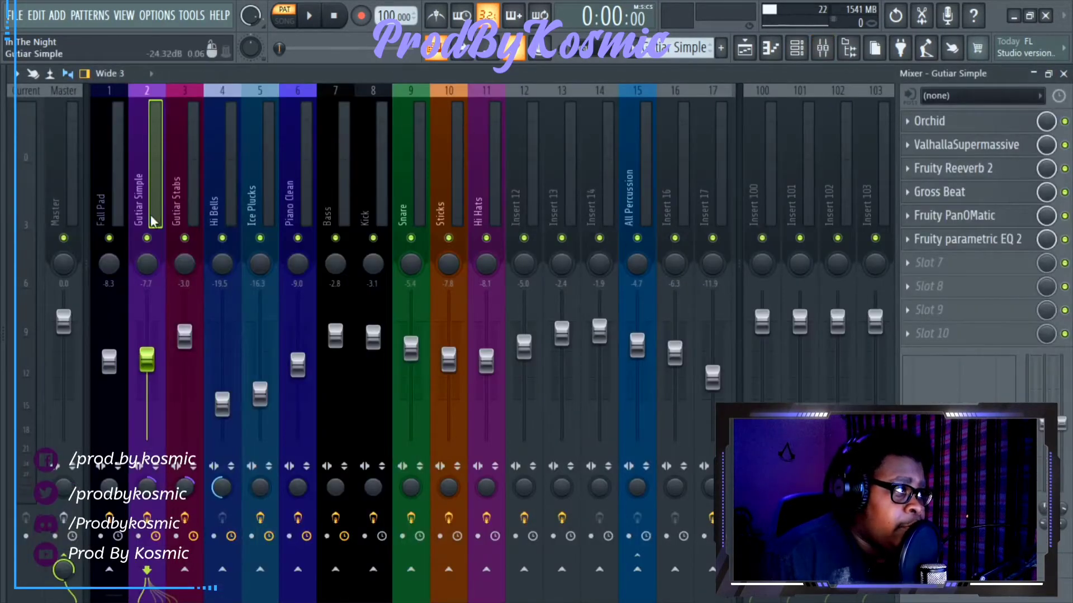
click(974, 123)
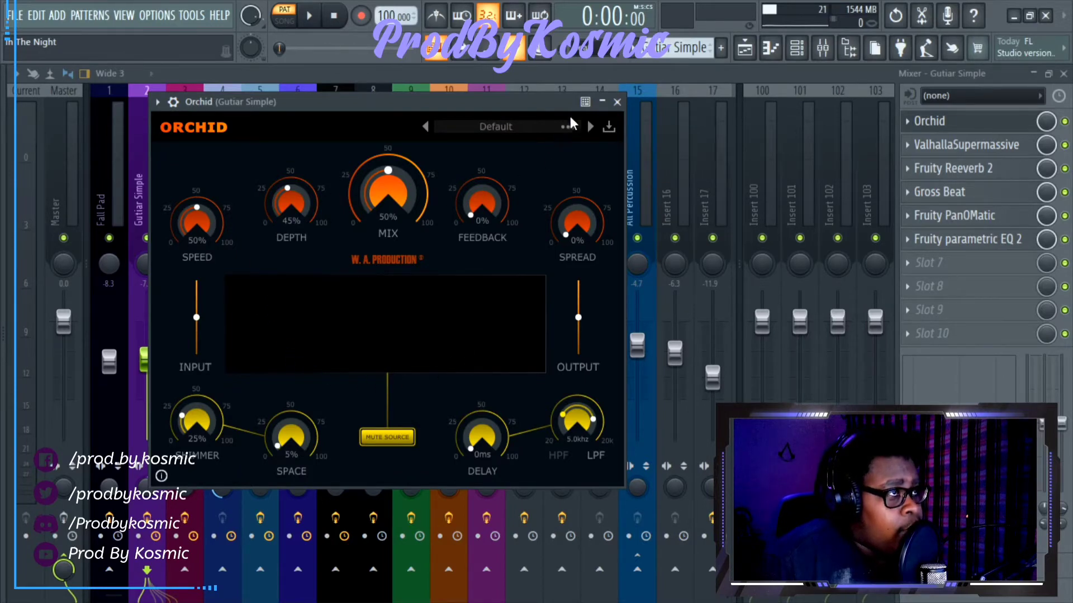
click(618, 102)
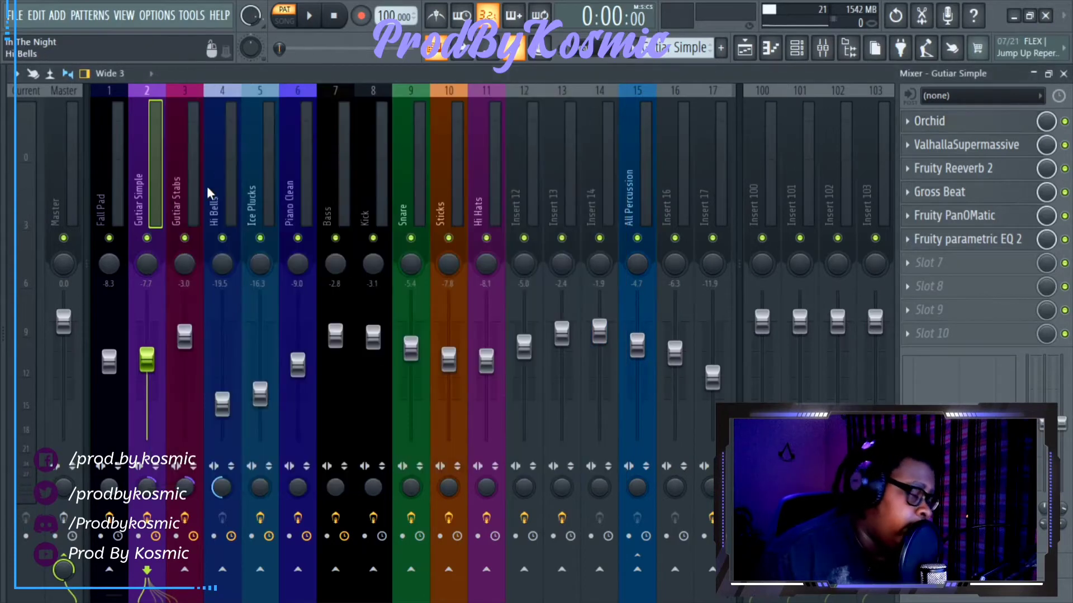
Play the Gutiar Simple pattern from the mixer, restart it to hear the track's effects, and stop playback.
key(space)
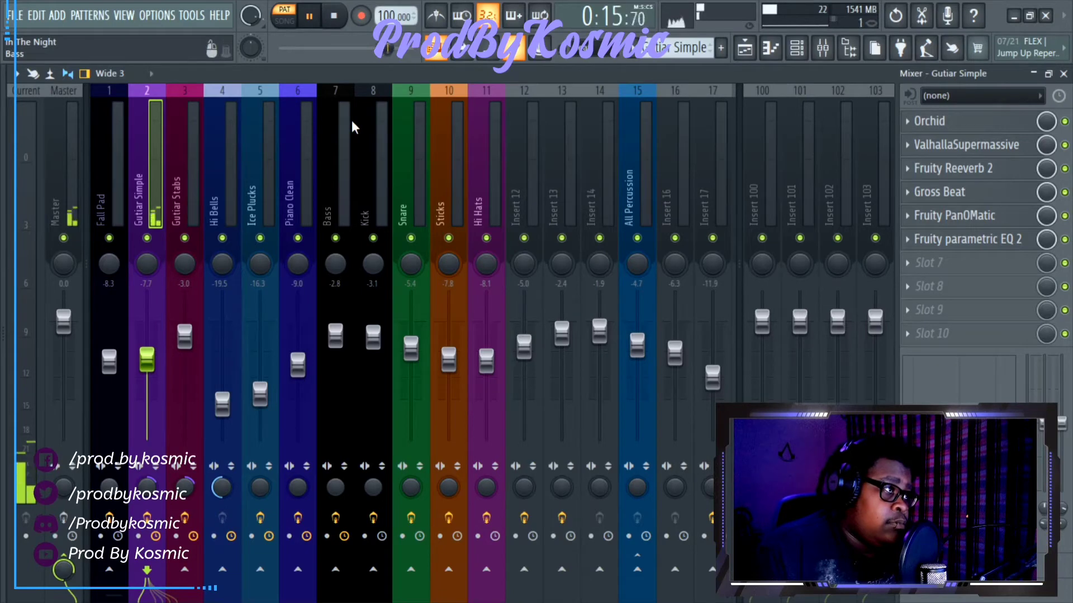
click(345, 18)
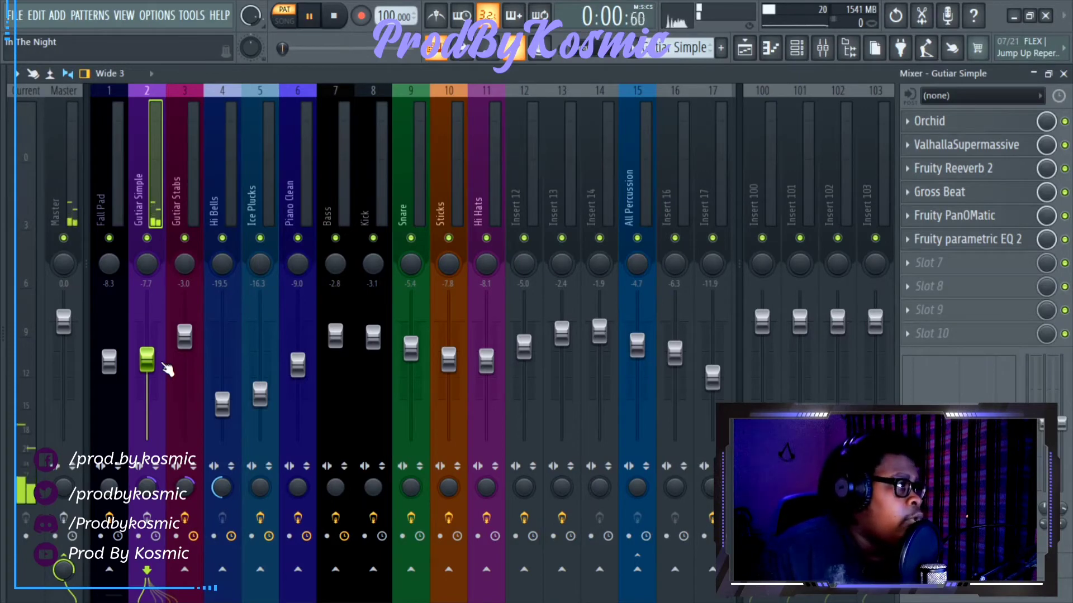
key(space)
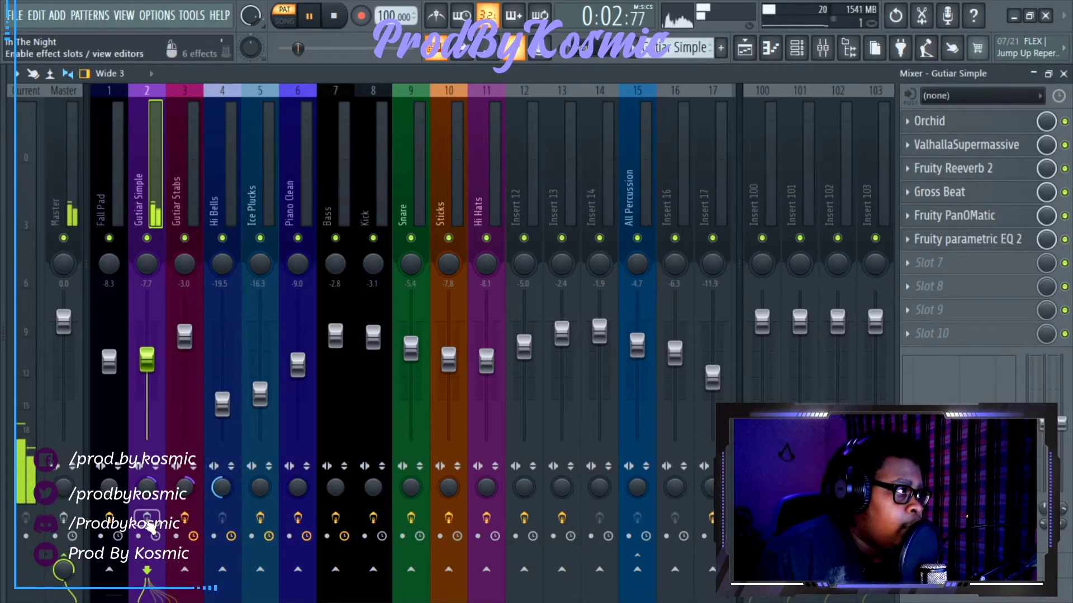
key(space)
key(space)
key(space)
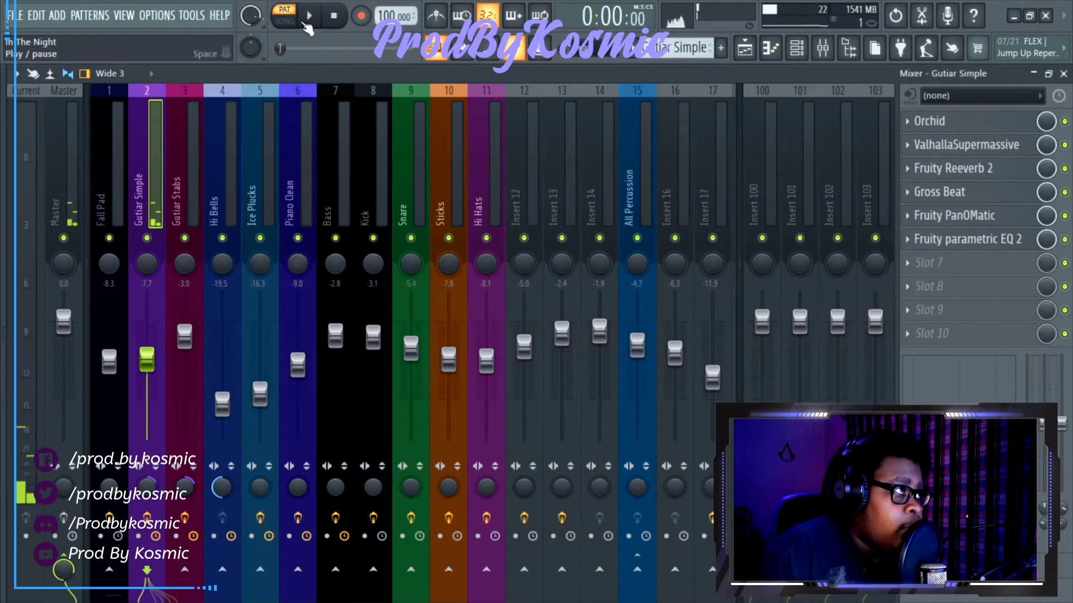
View the Gross Beat time envelope on the Gutiar Simple track, close it, and return to the channel rack.
click(997, 191)
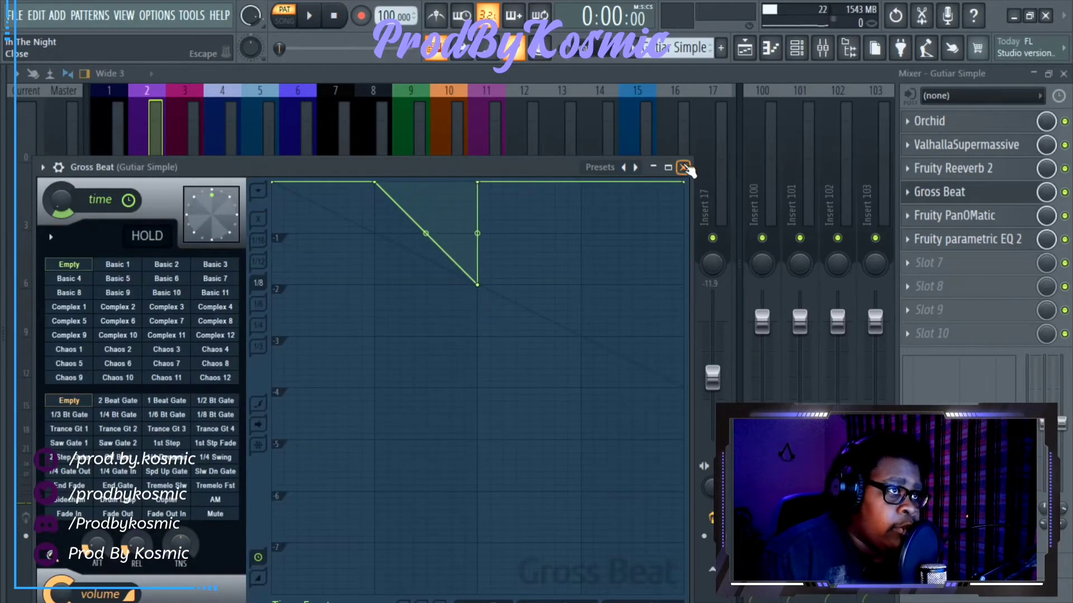
click(683, 167)
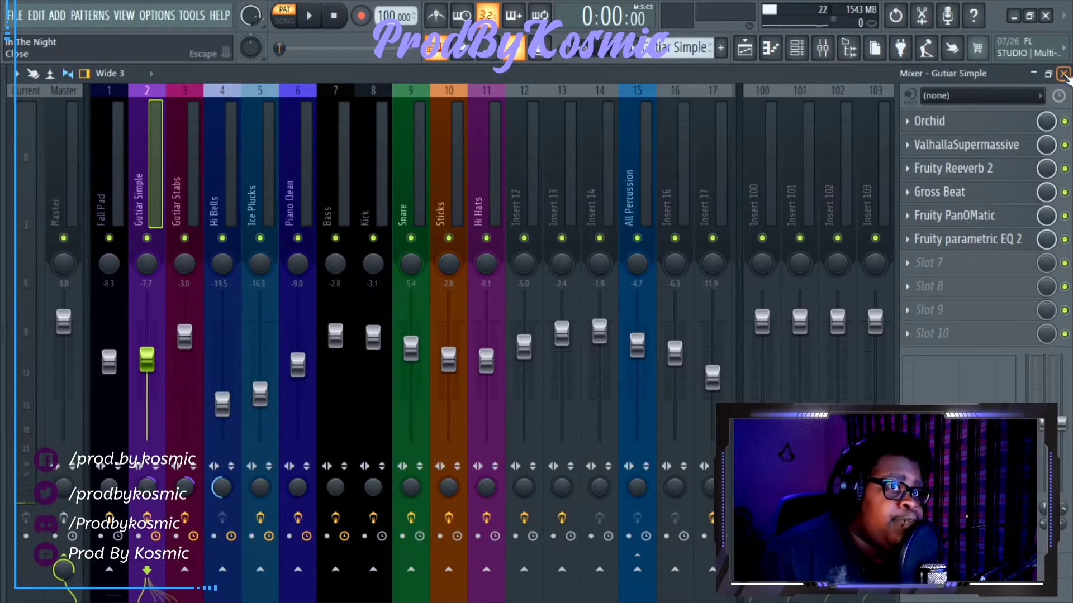
key(F6)
Select the Gutiar Stabs pattern and show the ACOUSTIC preset from the Guitars category in its instrument.
click(139, 228)
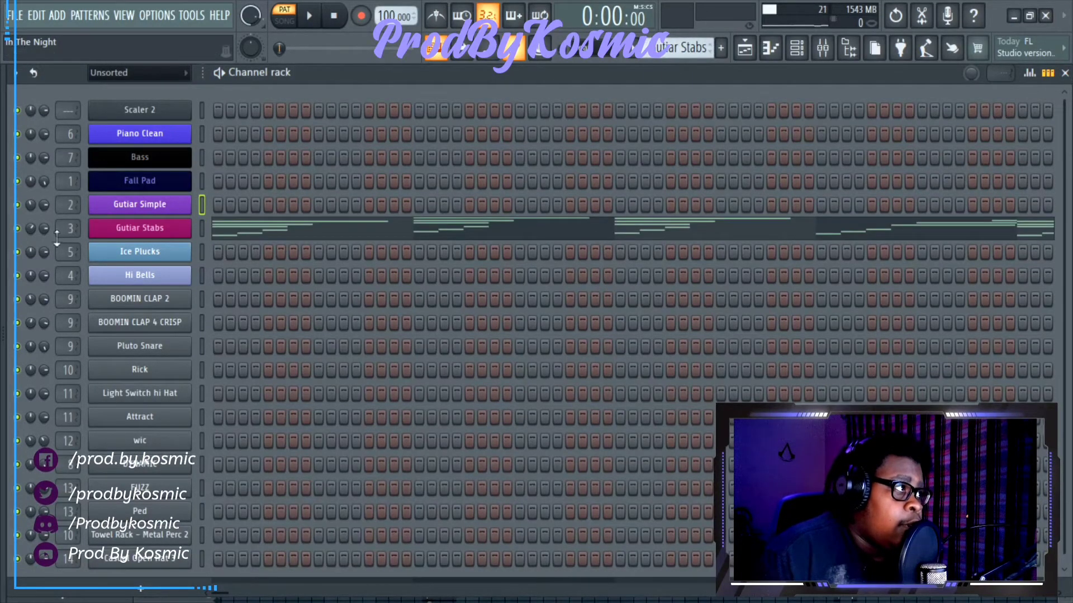
click(157, 232)
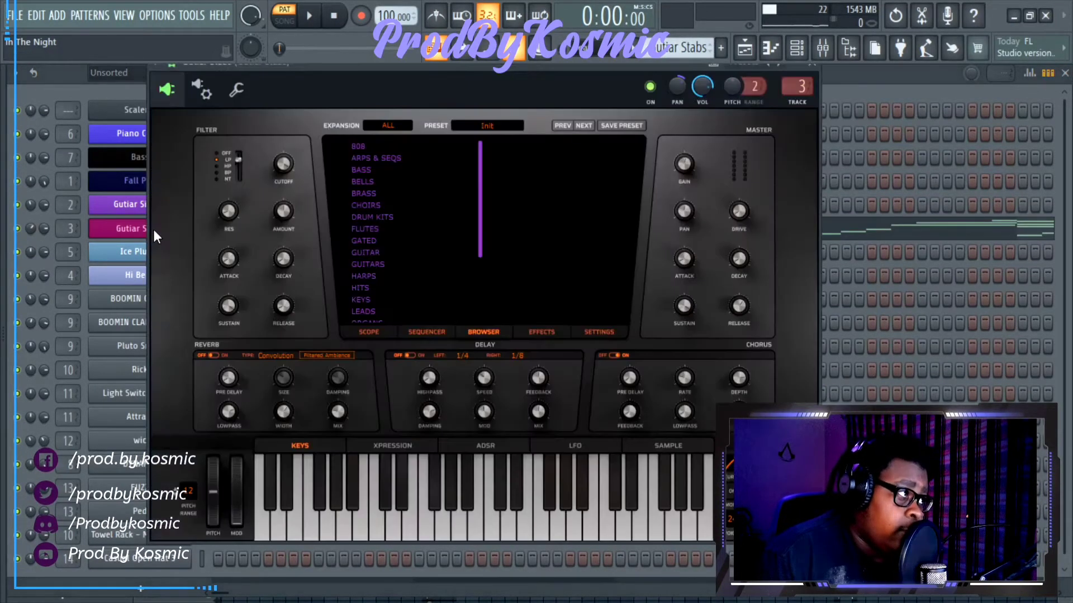
click(203, 89)
click(167, 90)
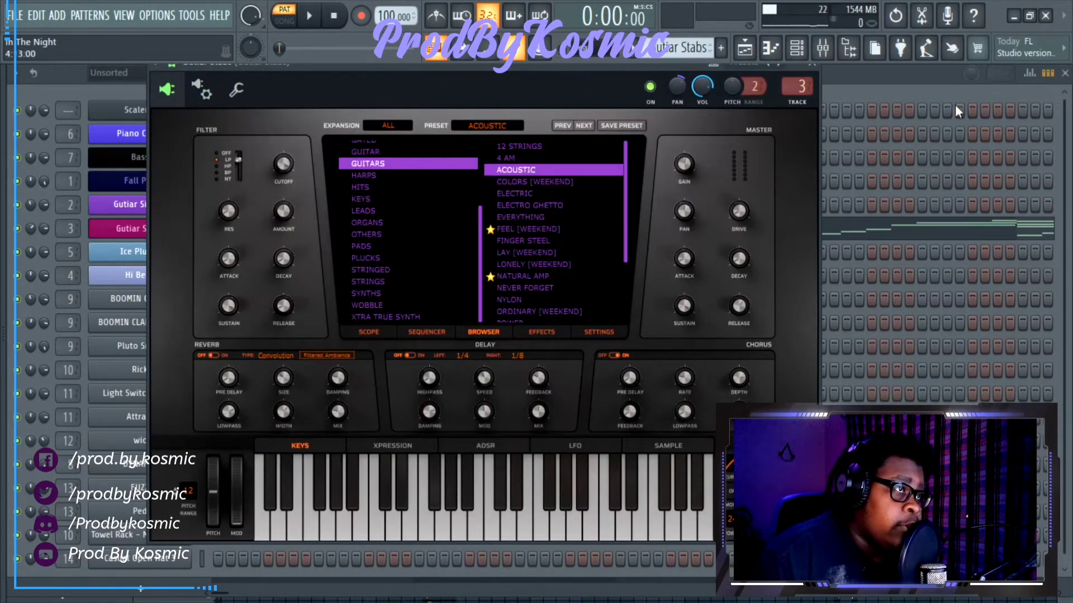
Close the Gutiar Stabs instrument and show the effects on its mixer track.
click(813, 67)
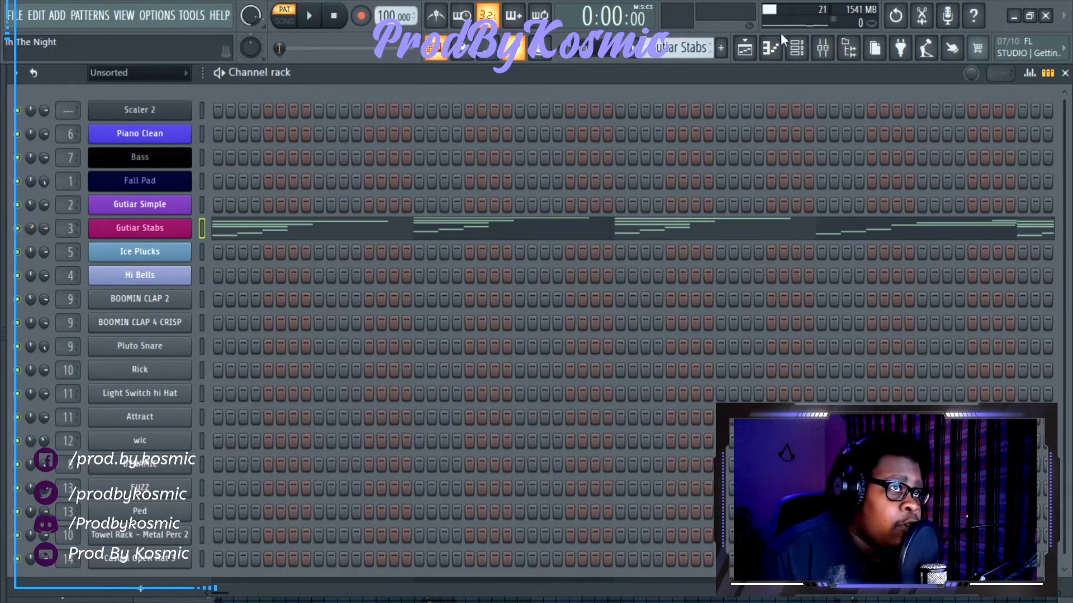
click(822, 48)
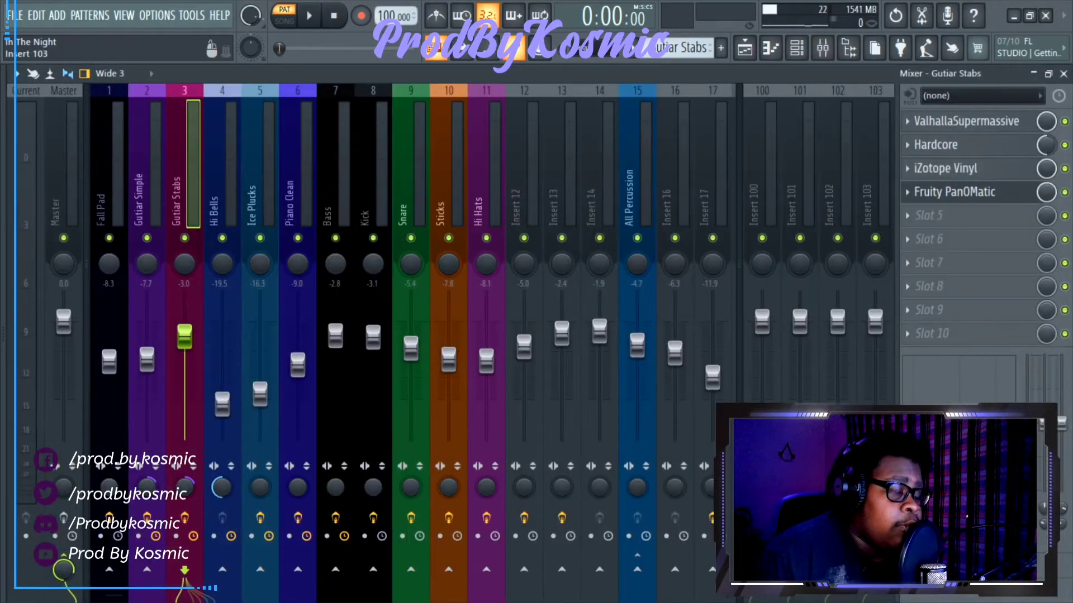
Minimize FL Studio to view the OBS recording window, and switch back to FL Studio.
click(1014, 16)
mouse_move(342, 597)
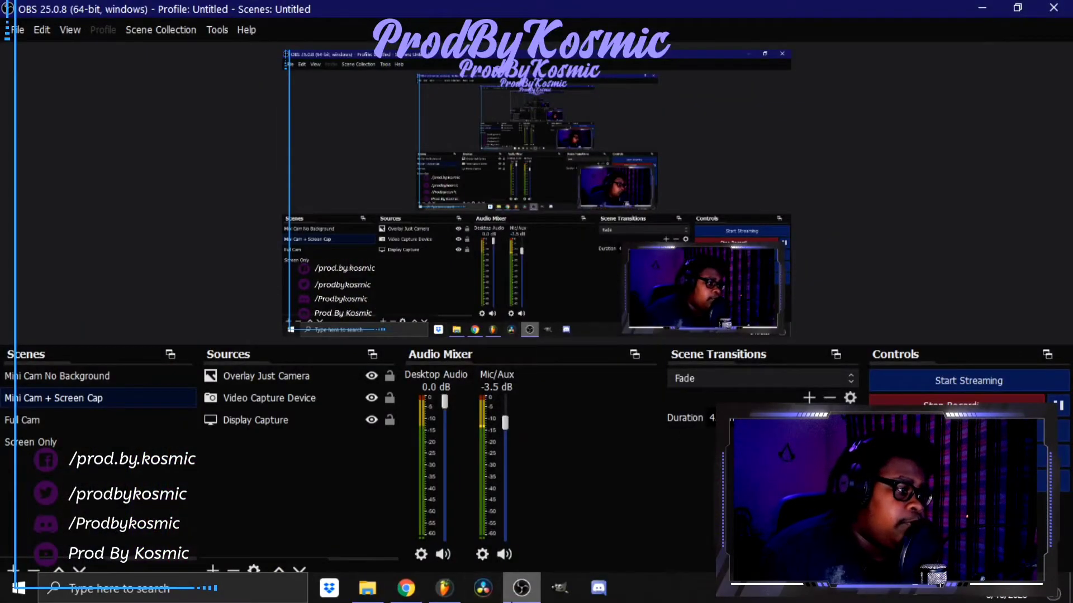
click(443, 599)
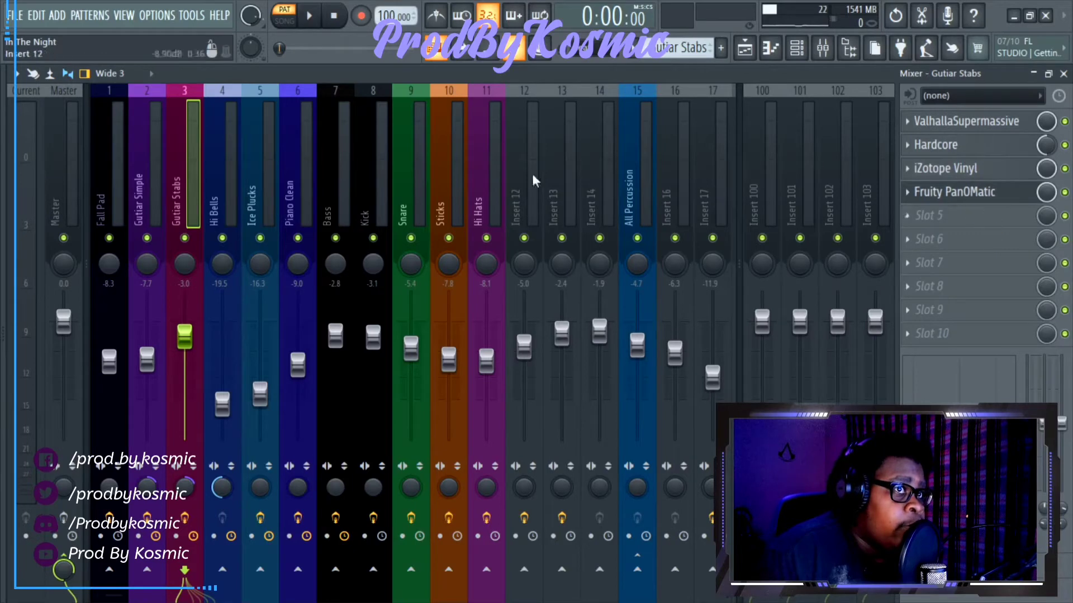
Play the Gutiar Stabs pattern while viewing the playlist and channel rack, and return to the mixer.
key(space)
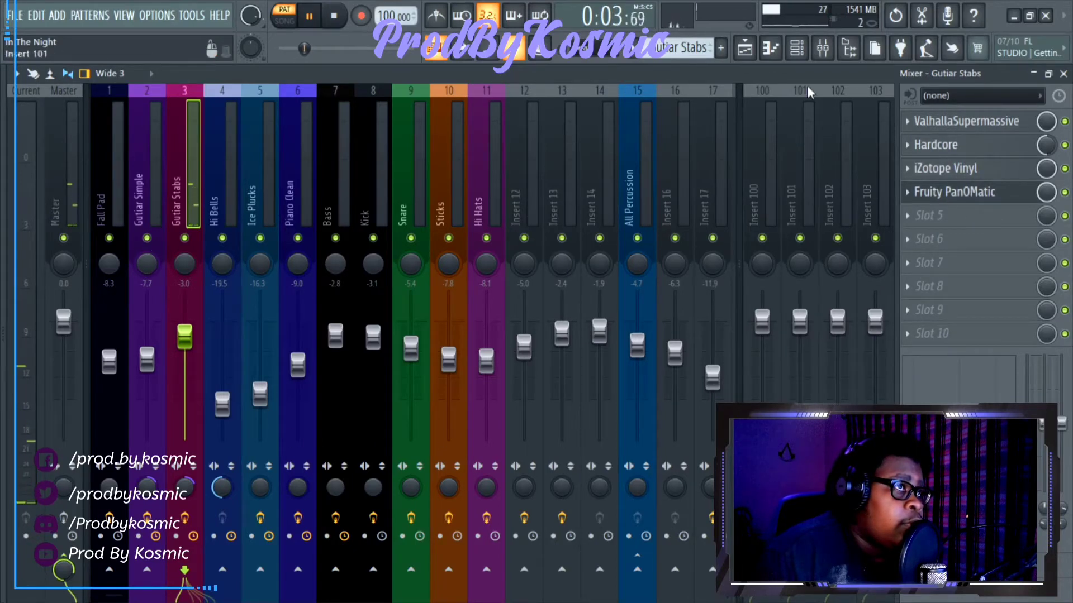
click(745, 49)
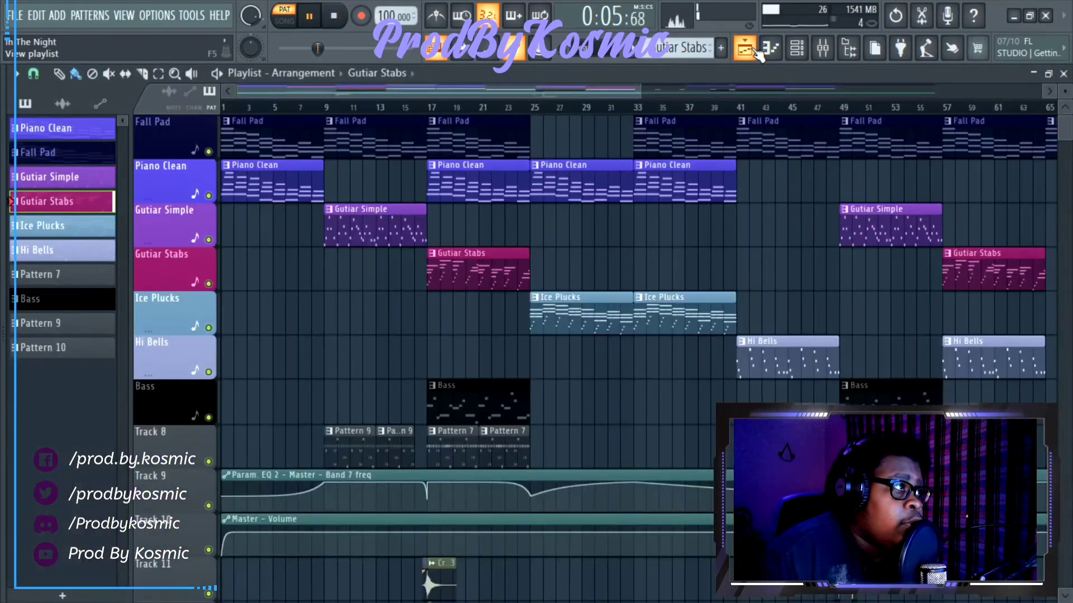
click(796, 49)
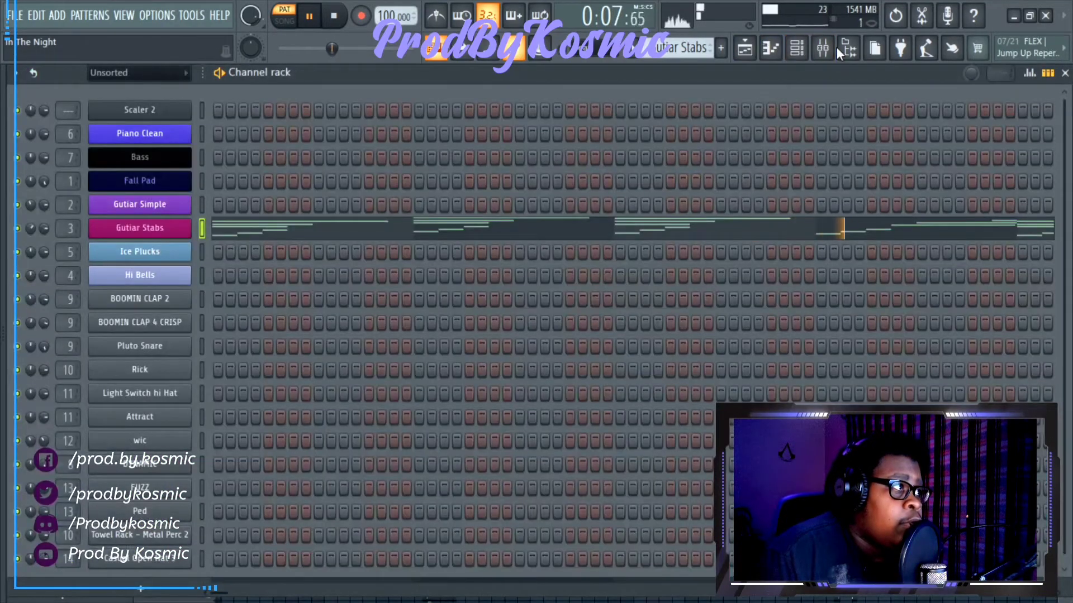
click(832, 50)
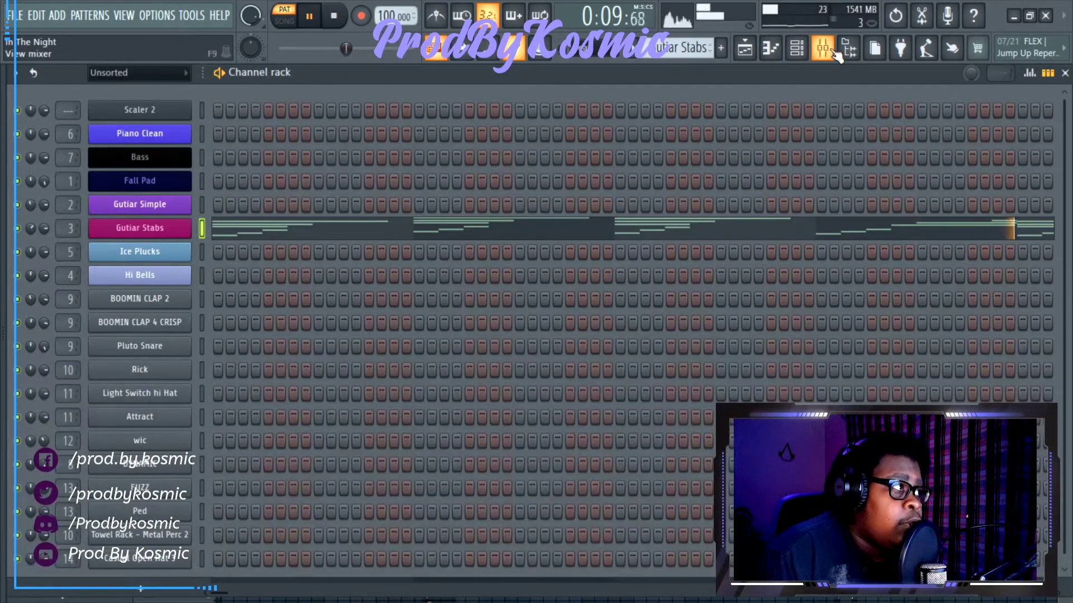
click(833, 51)
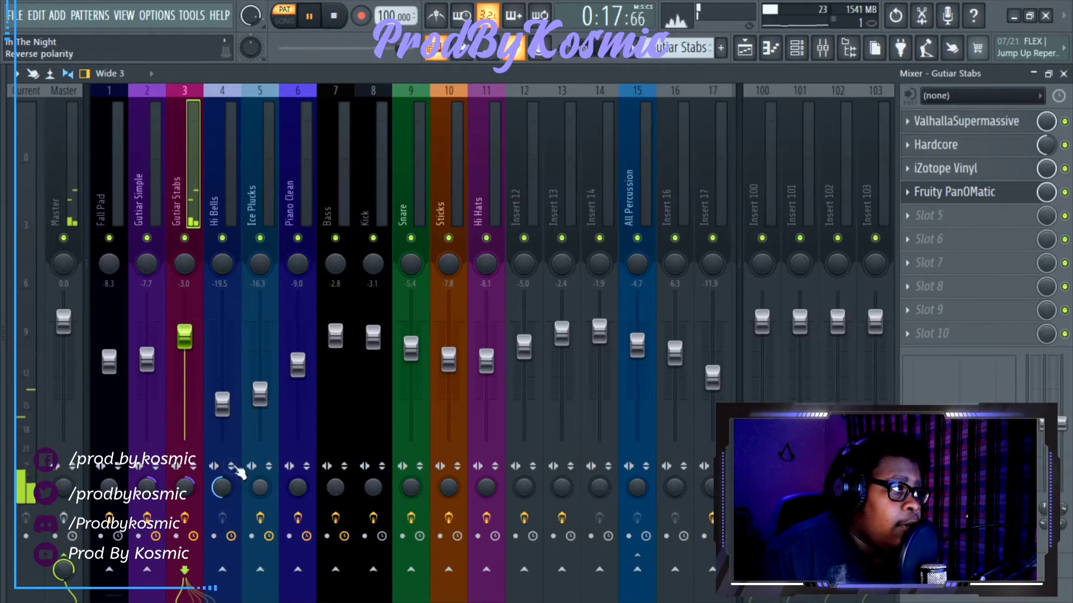
Mute and unmute the Gutiar Stabs mixer track during playback, and stop the pattern.
click(185, 238)
click(184, 237)
click(334, 16)
View the Hardcore effect's pedals and preset on the Gutiar Stabs track, and close the effect.
click(939, 145)
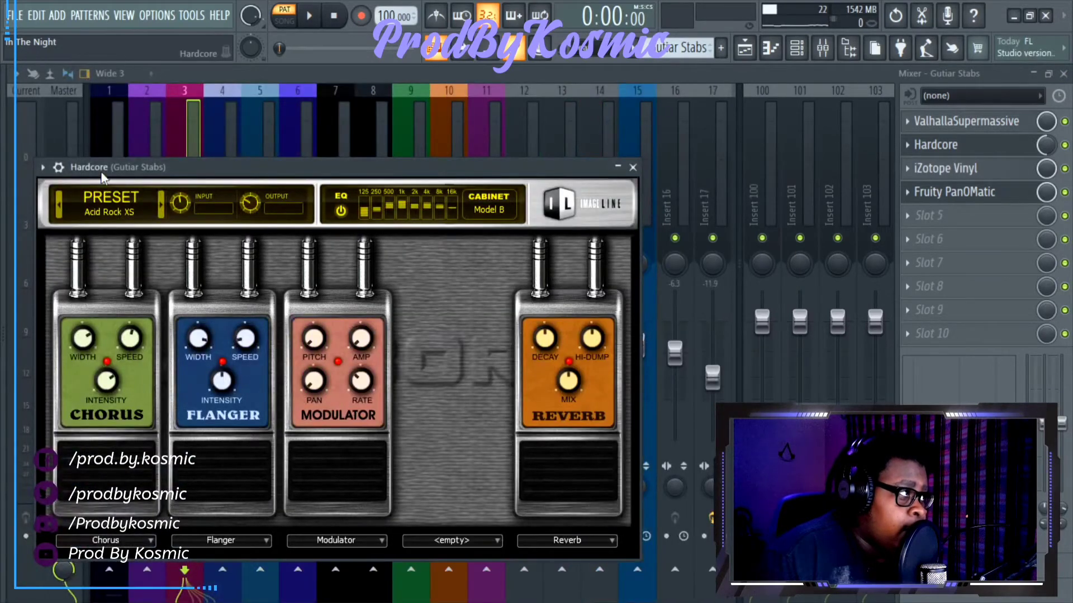
drag(94, 171, 245, 100)
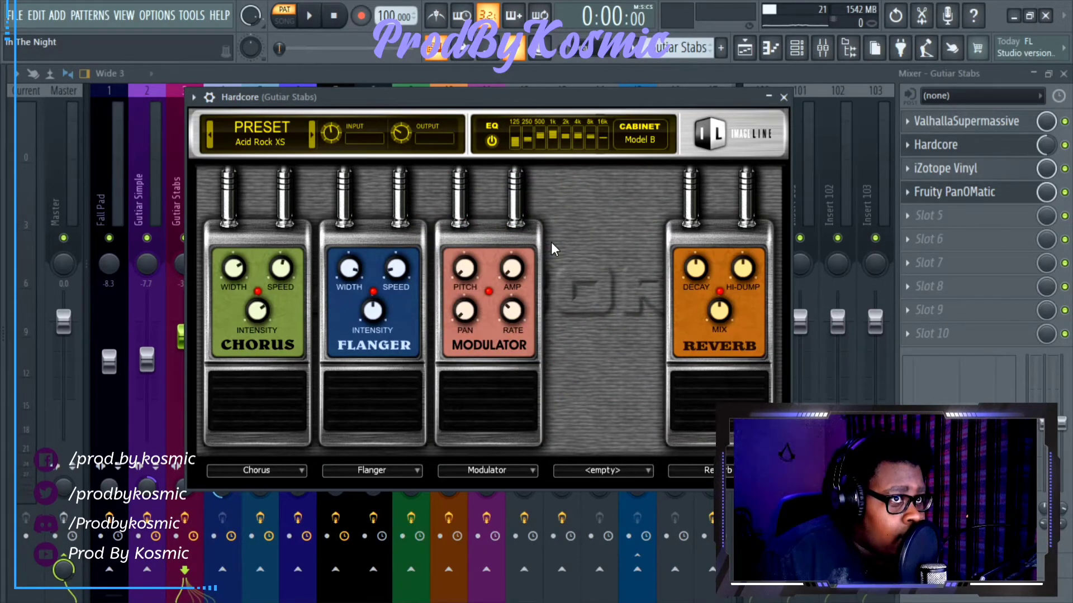
click(785, 98)
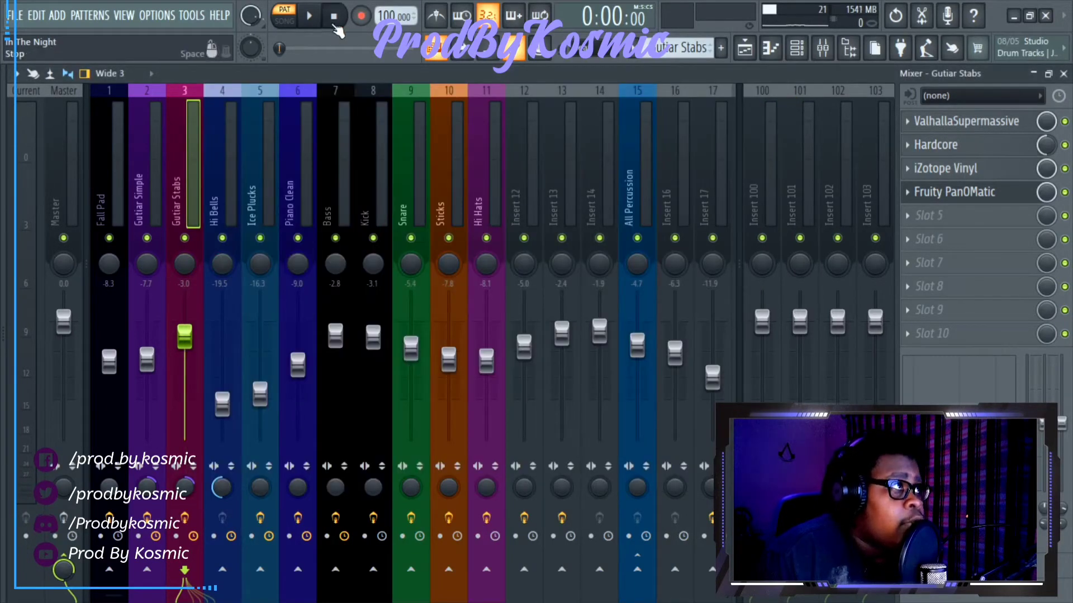
Select the Ice Plucks pattern and open the Ice Plucks instrument from the channel rack.
click(751, 55)
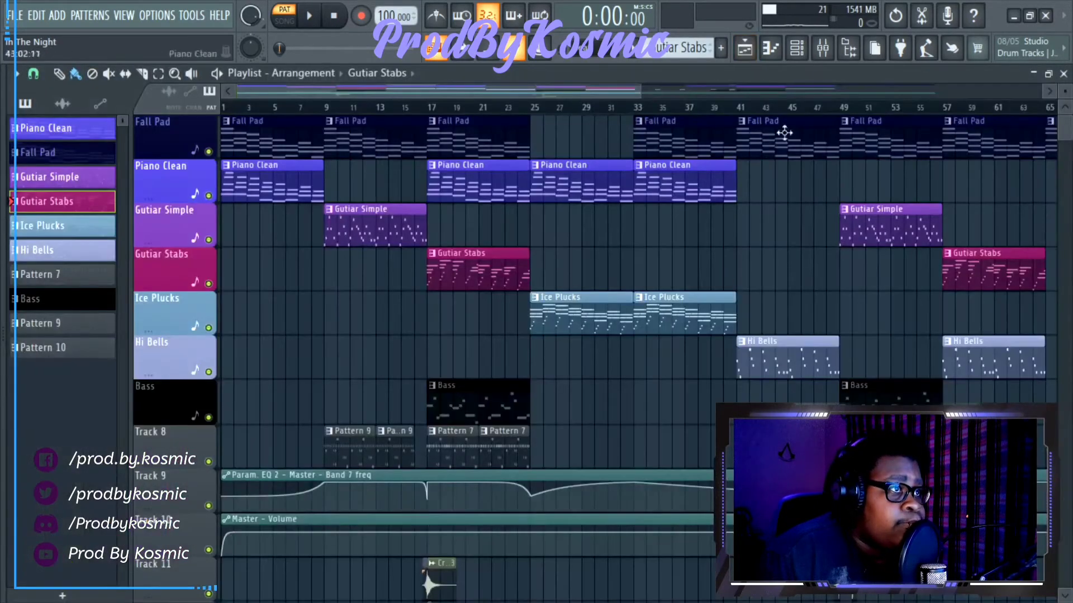
click(827, 55)
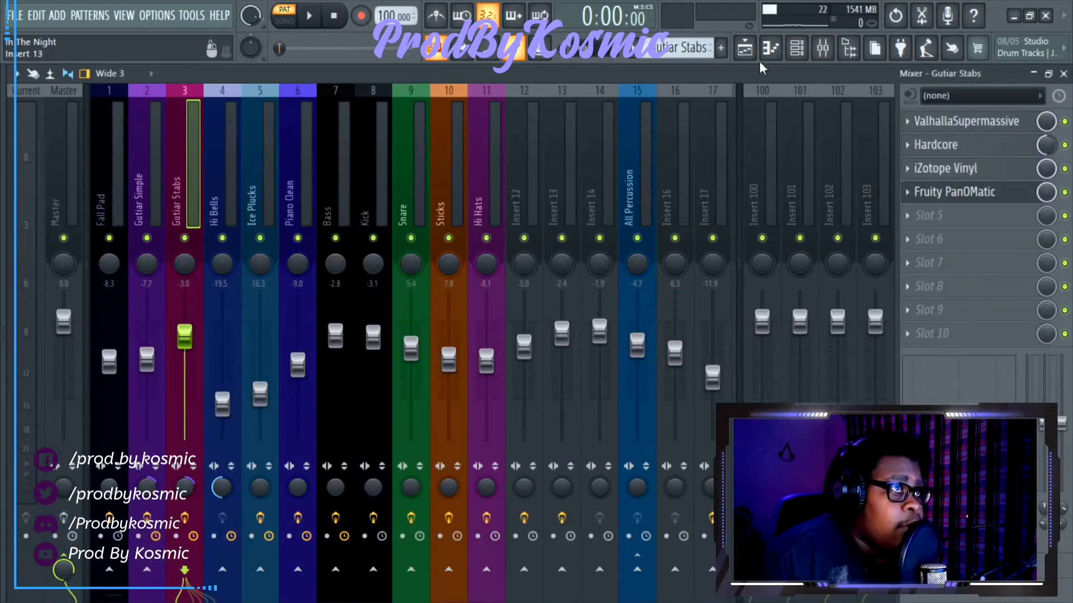
click(745, 49)
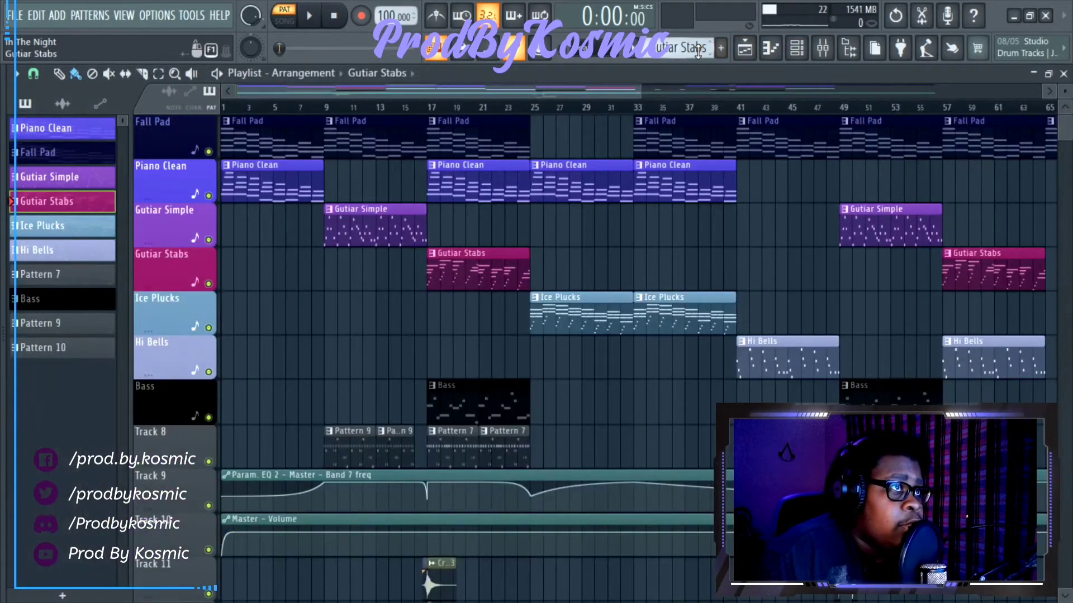
scroll(684, 48, down, 1)
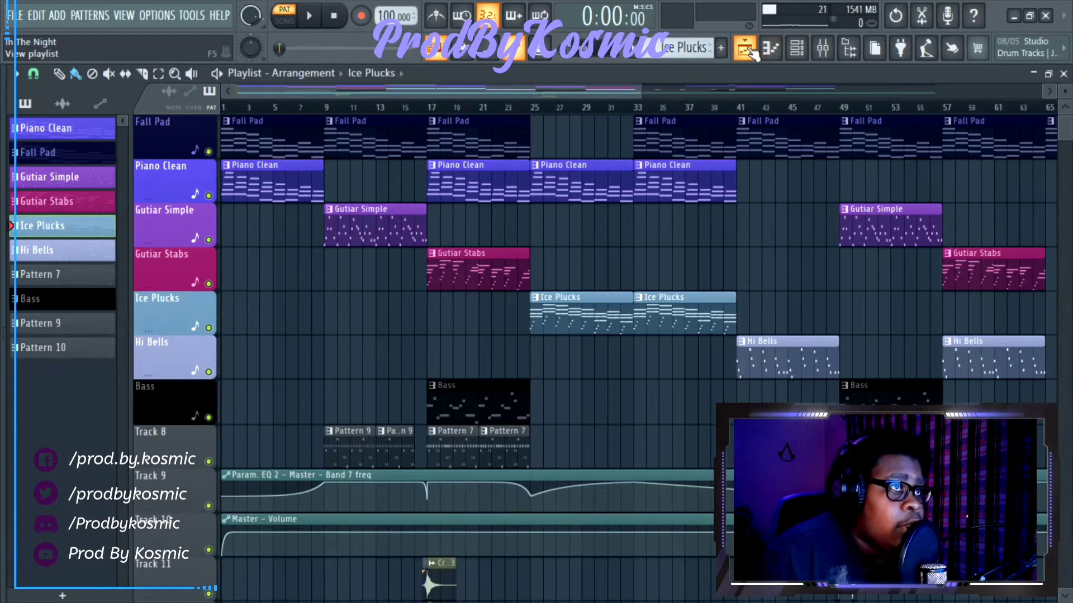
key(F9)
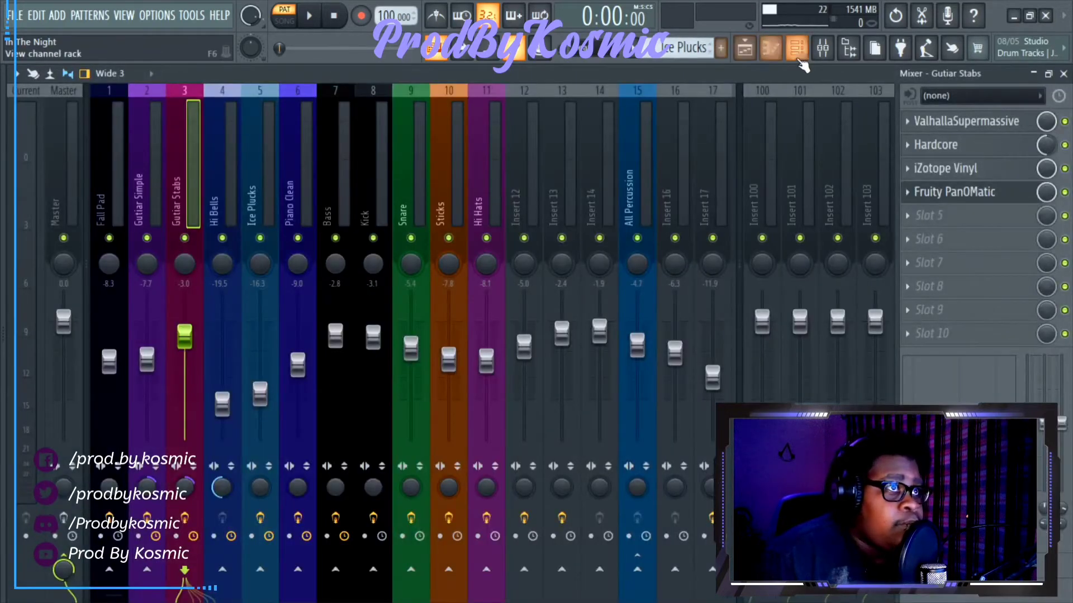
click(796, 49)
click(153, 258)
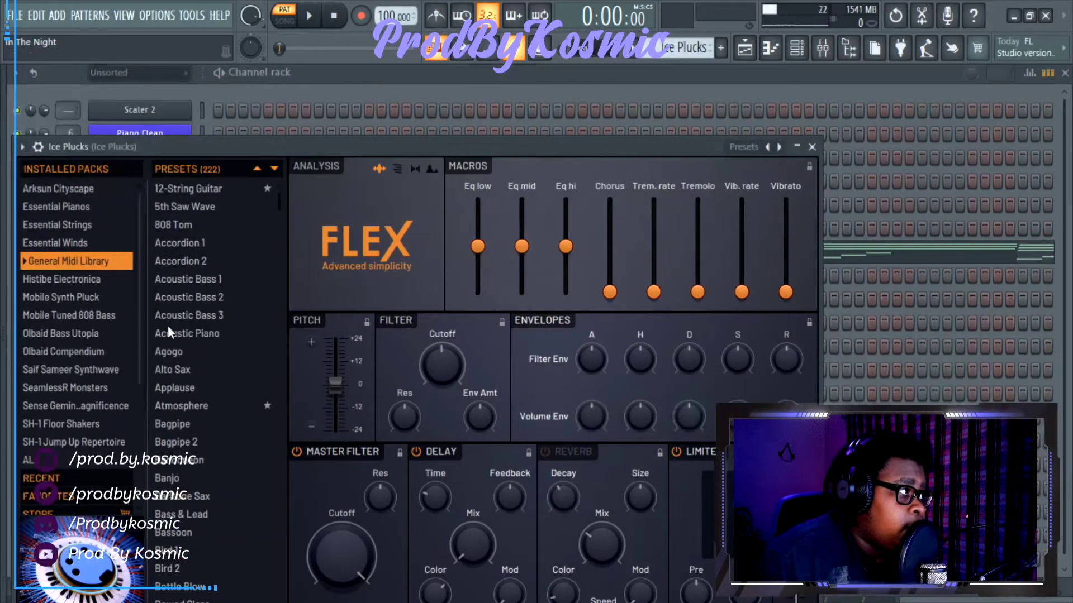
Show the Celeste 2 preset from the General Midi Library in FLEX, and play the Ice Plucks pattern.
mouse_move(92, 242)
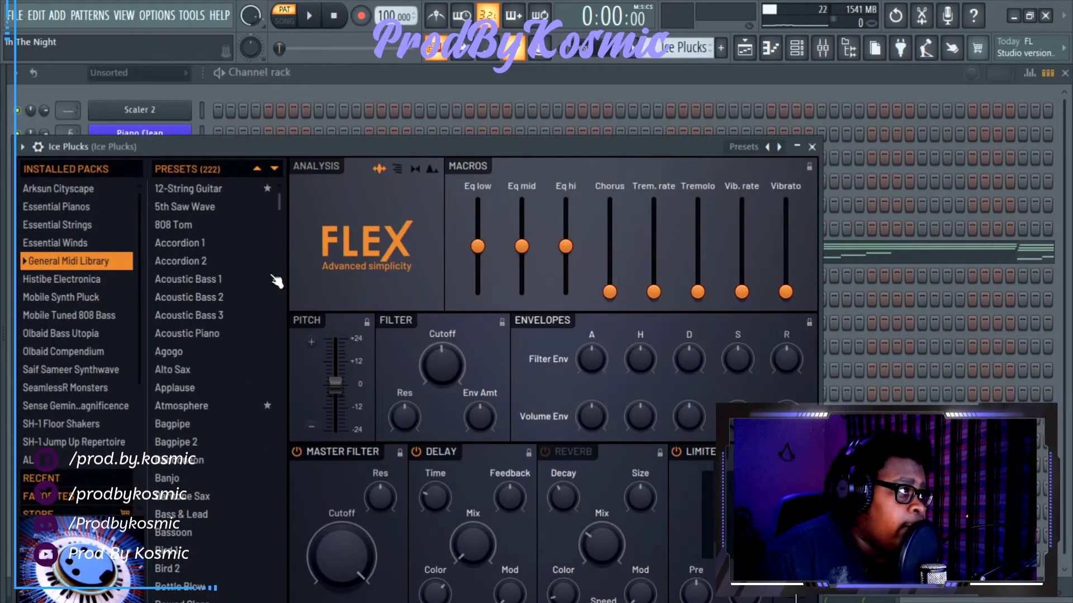
scroll(246, 290, down, 10)
click(226, 329)
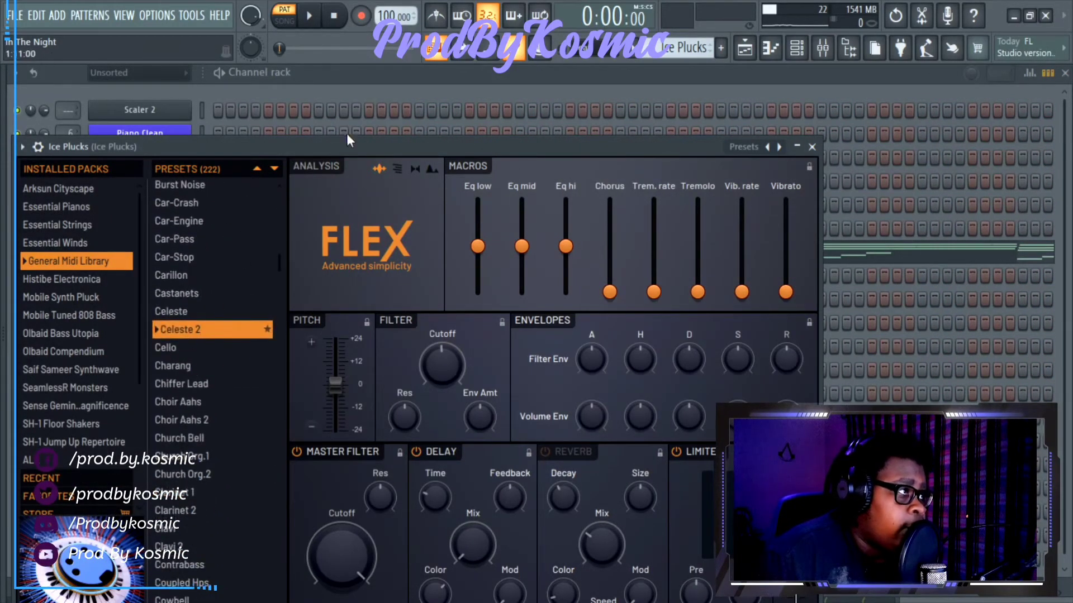
click(443, 70)
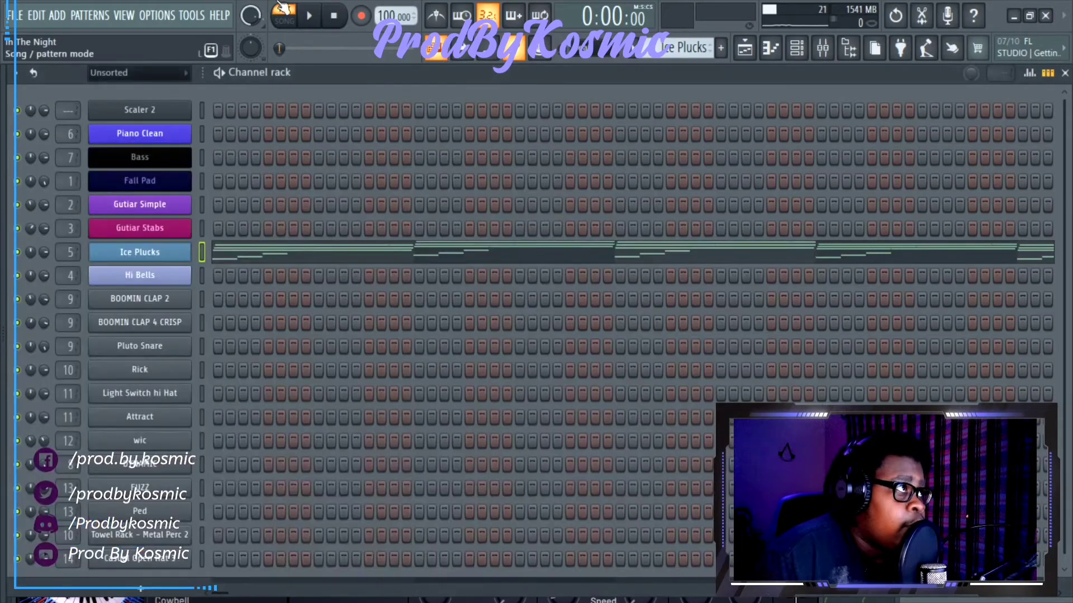
click(313, 23)
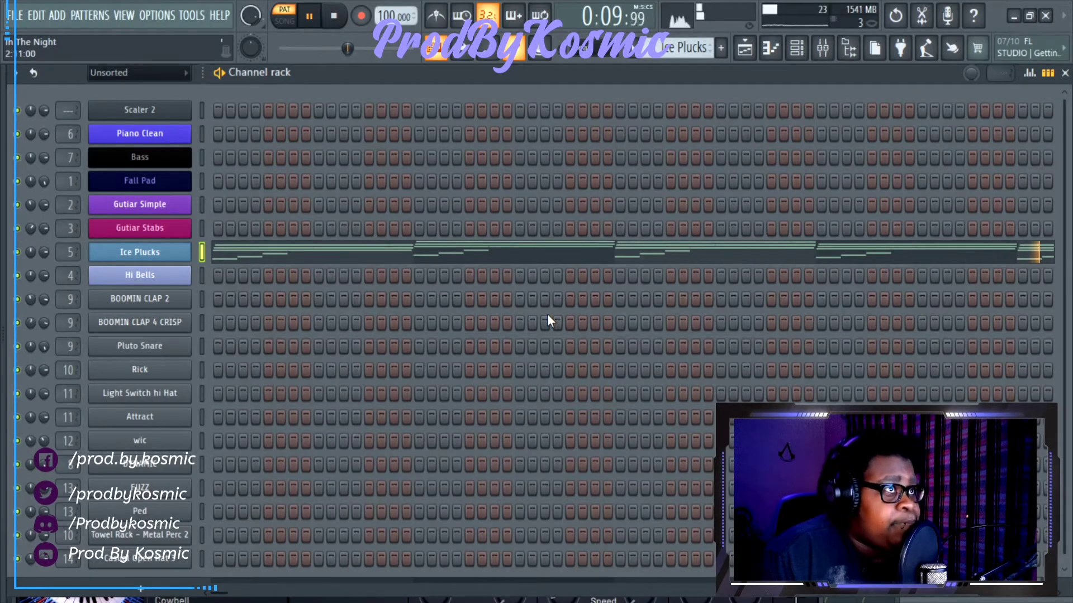
click(335, 17)
Select the Hi Bells pattern, view its FLEX instrument's preset from the Arksun Cityscape pack, and close the instrument.
scroll(684, 47, down, 1)
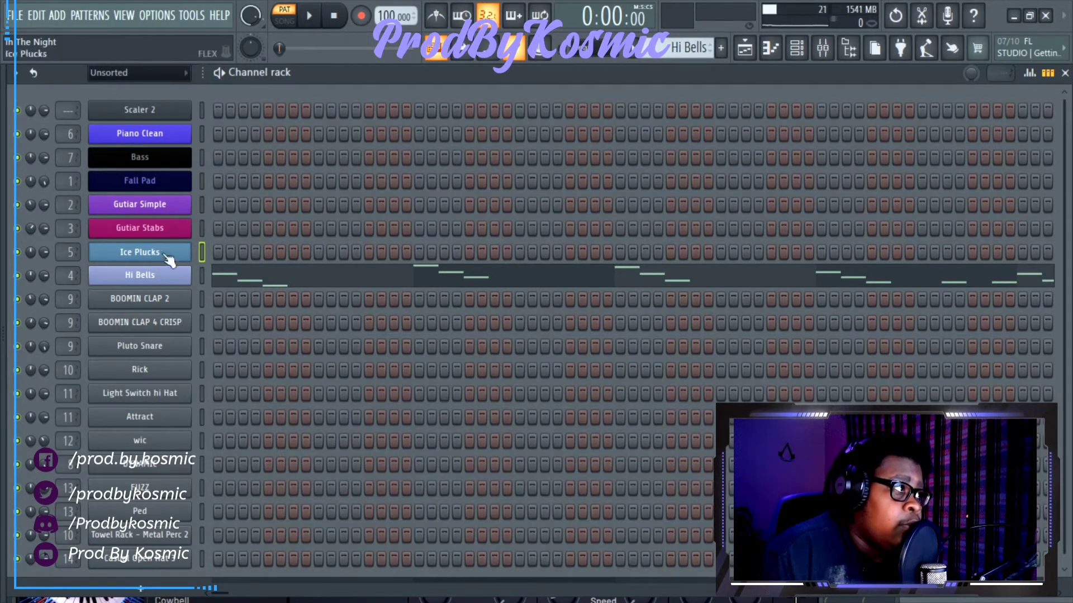
click(151, 275)
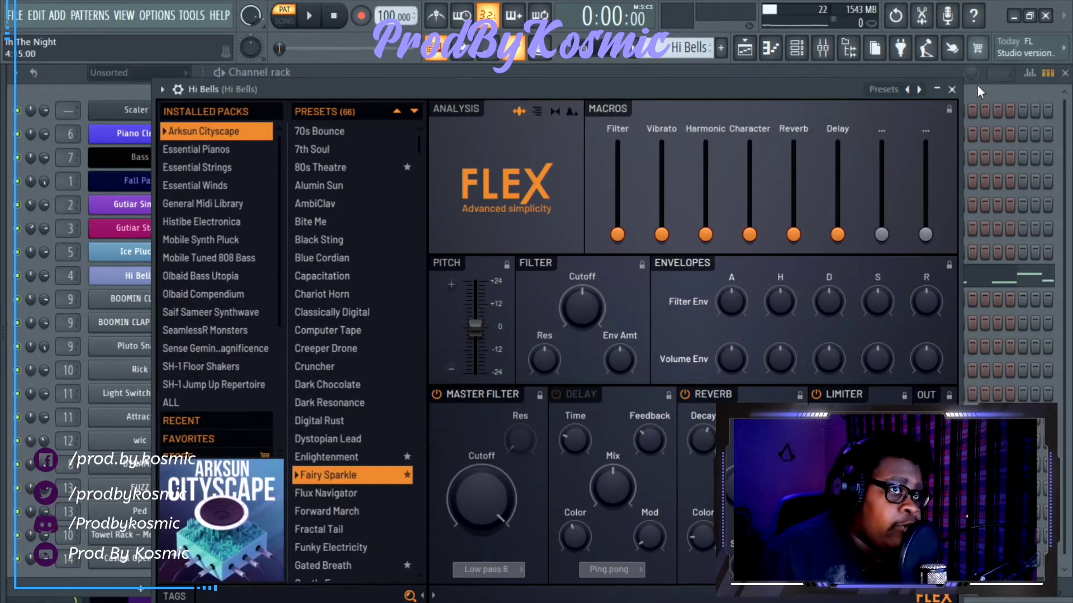
click(953, 89)
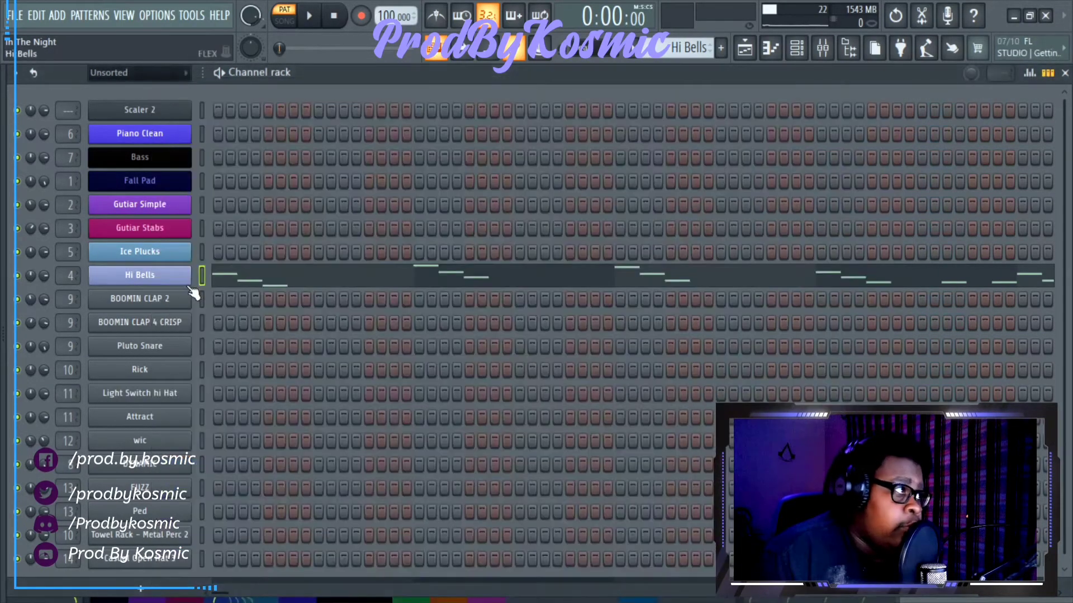
Show the mixer and compare the effect slots of the Ice Plucks, Hi Bells and Piano Clean tracks.
double_click(74, 250)
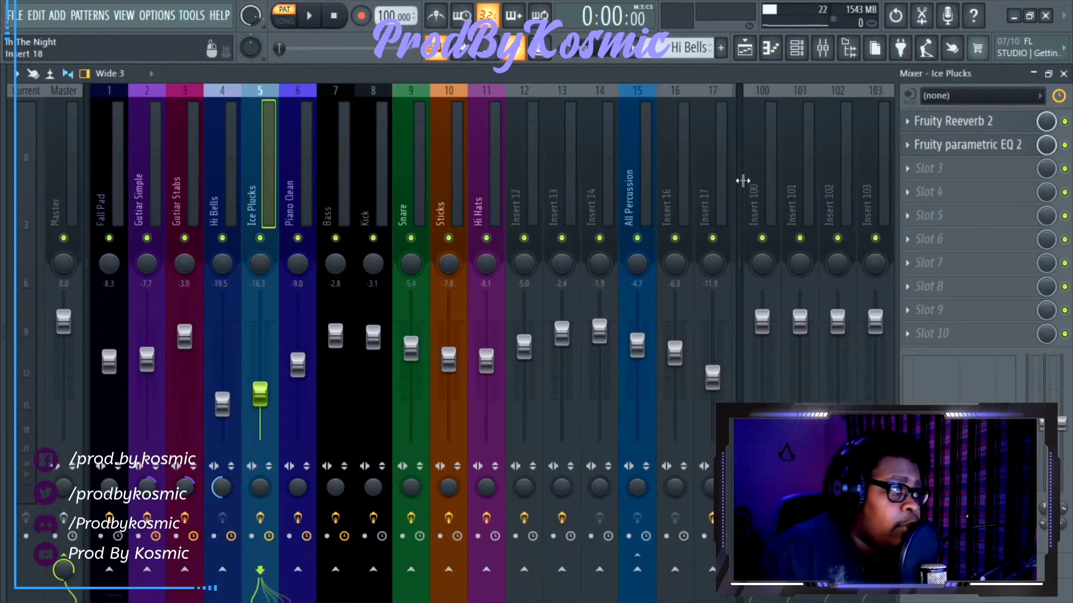
click(293, 187)
click(259, 182)
click(223, 179)
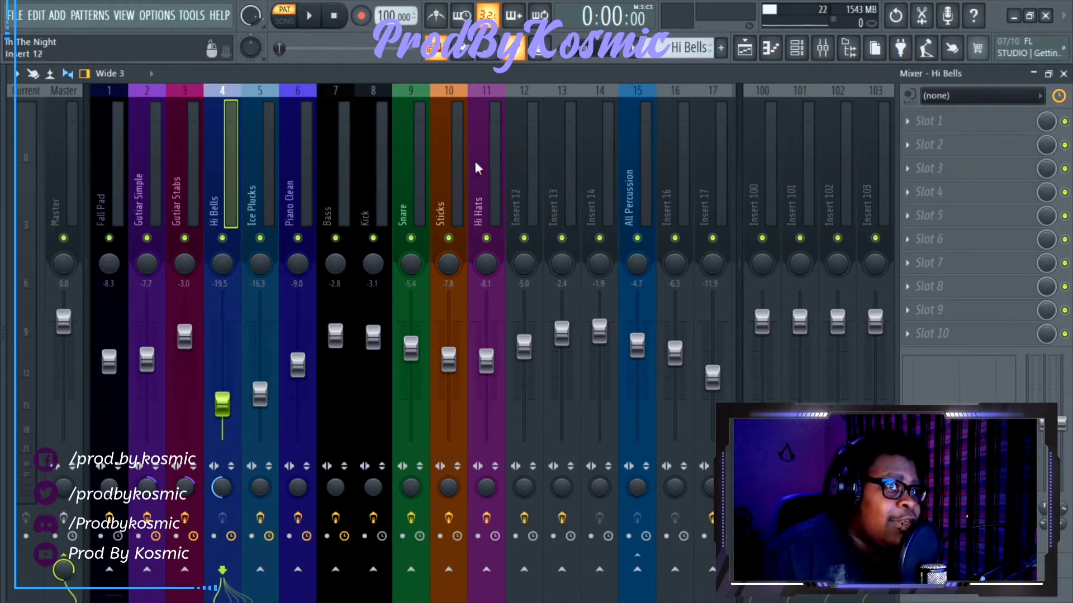
click(306, 160)
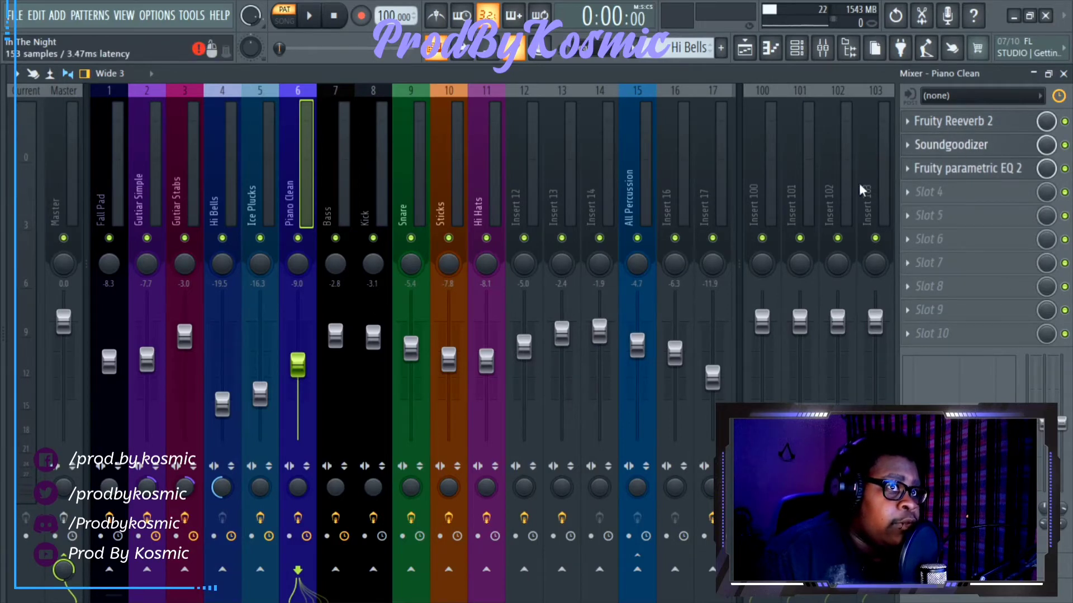
click(214, 191)
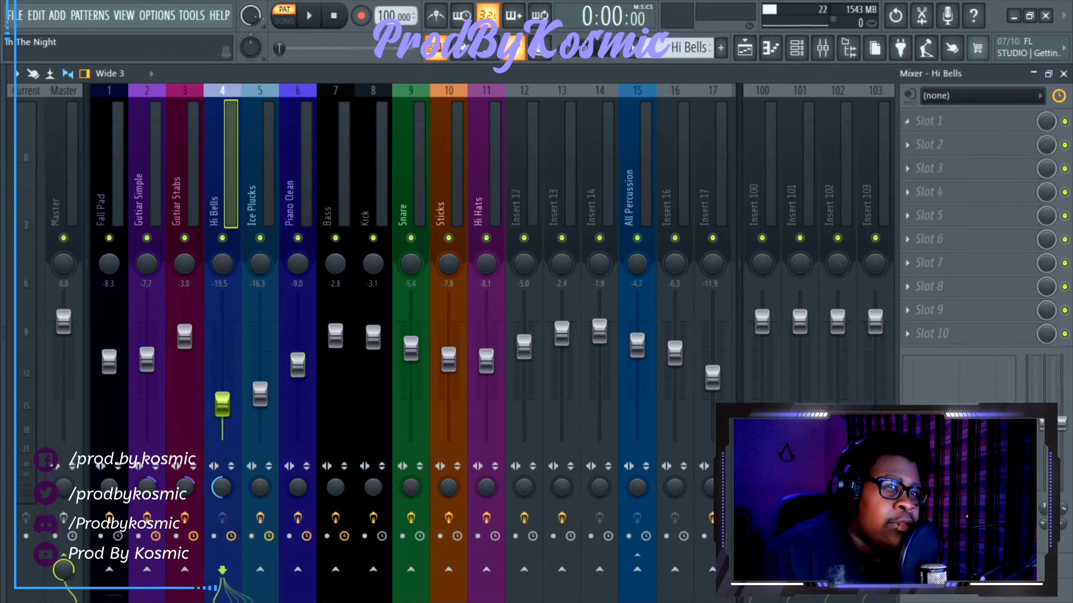
Close the mixer, play the Hi Bells pattern while showing the Fairy Sparkle preset in FLEX, and stop playback.
click(1063, 73)
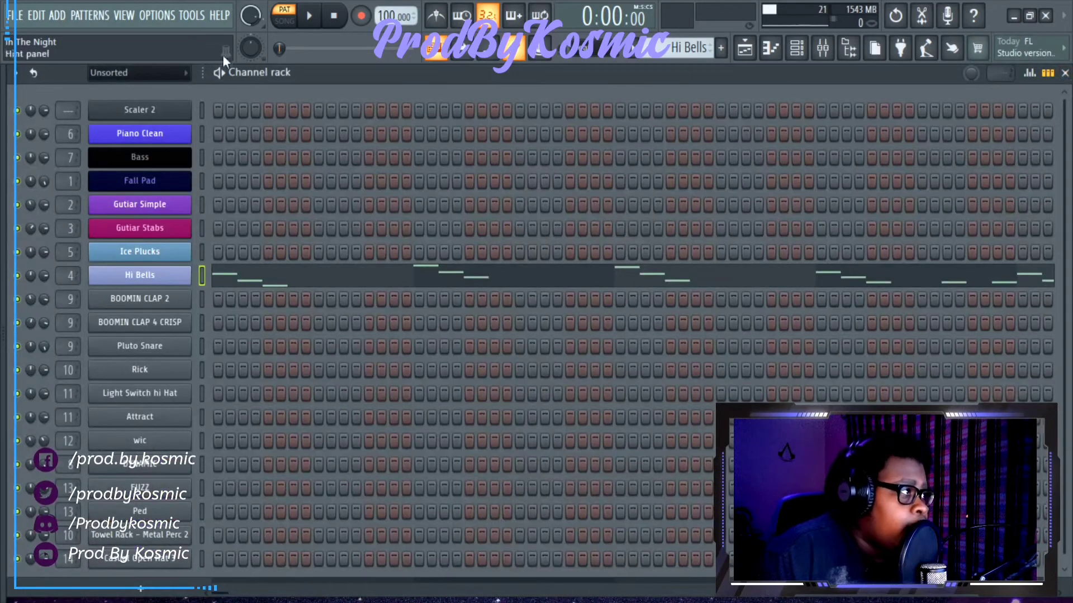
click(310, 16)
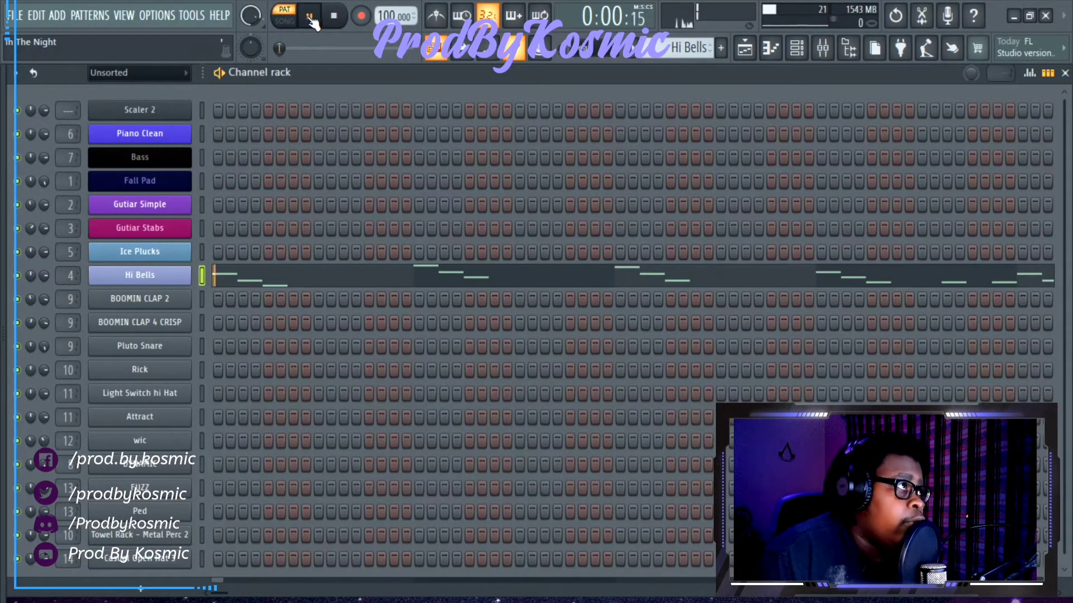
click(135, 278)
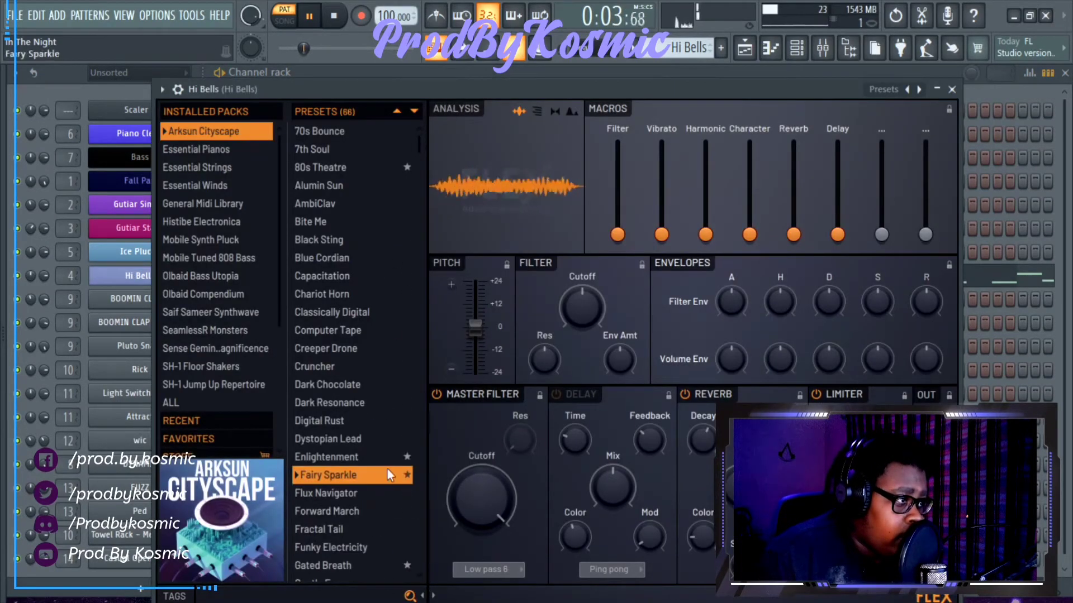
mouse_move(326, 467)
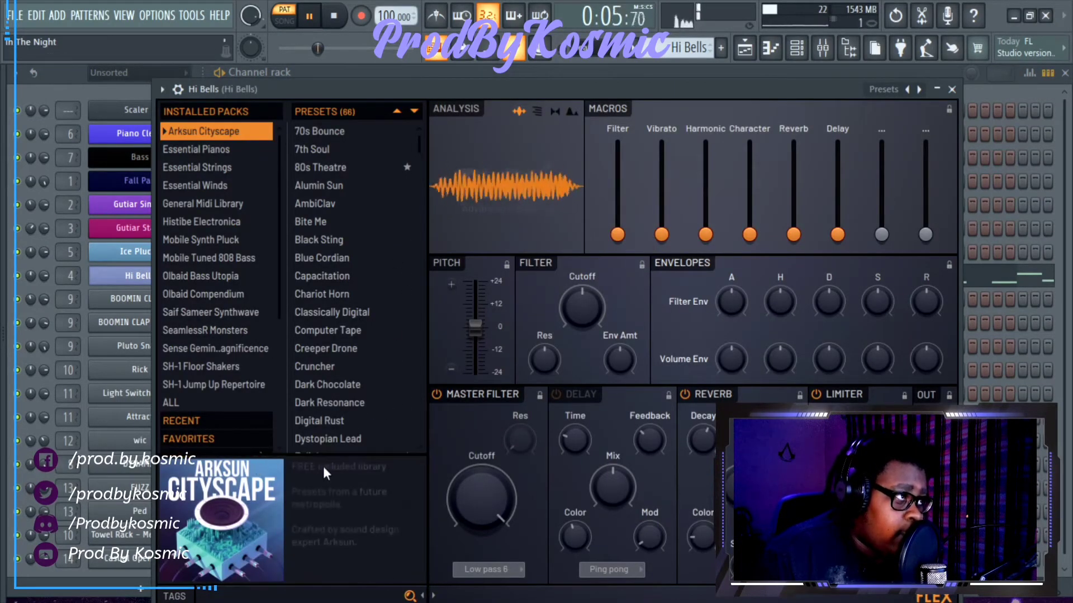
click(951, 90)
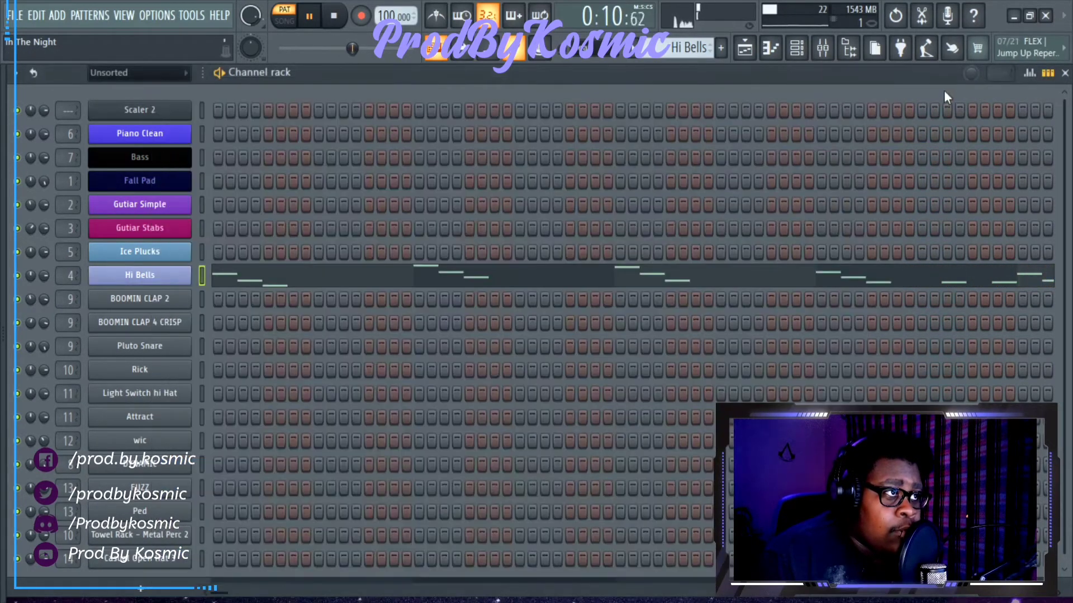
click(336, 17)
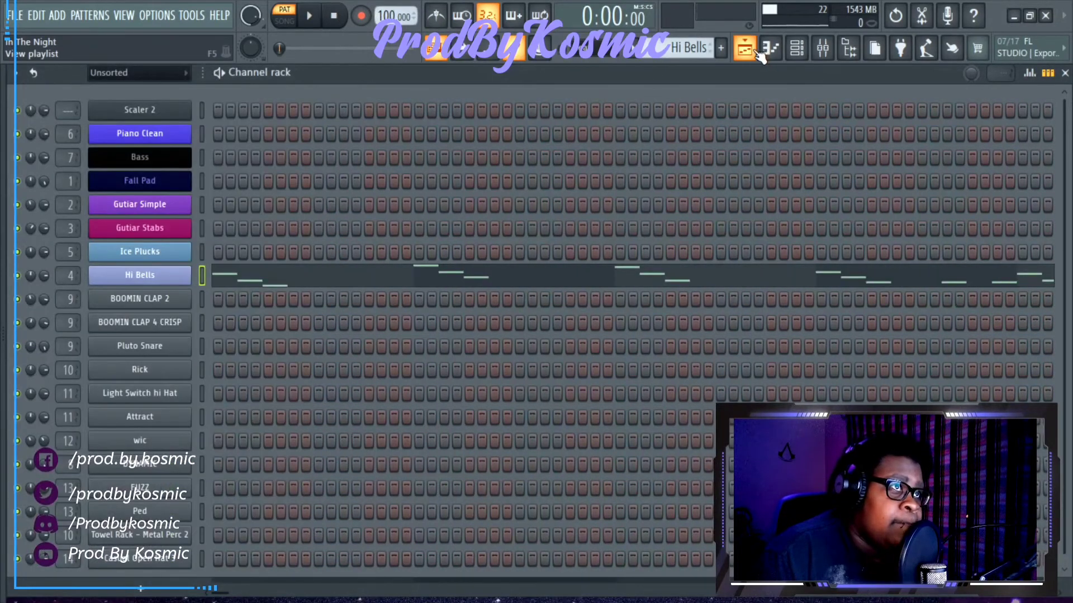
Select the drum pattern, Pattern 7, play it in pattern mode, and stop playback.
click(755, 50)
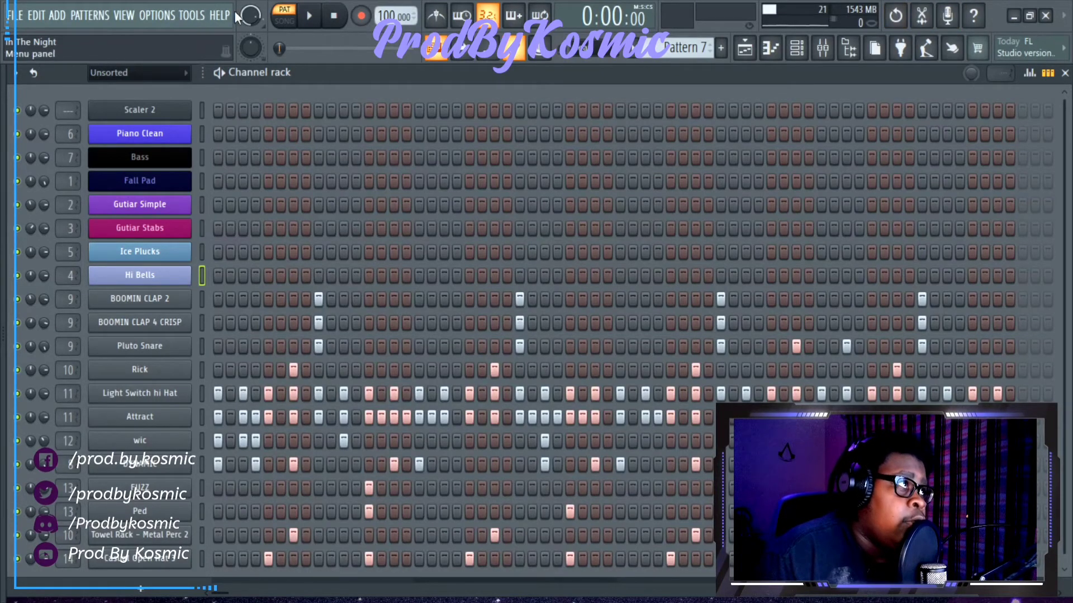
click(310, 18)
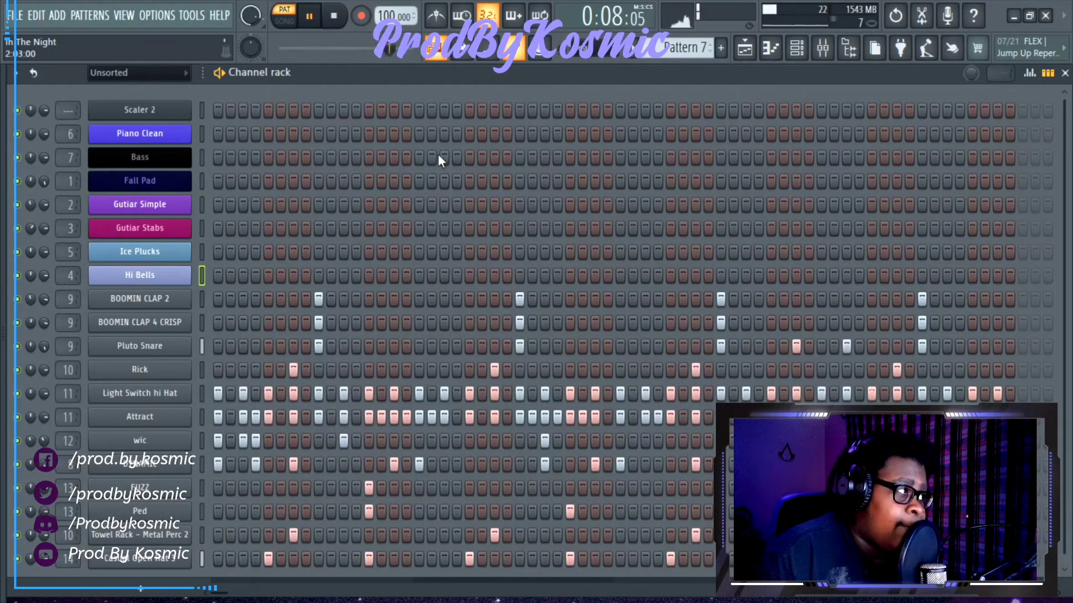
click(334, 15)
click(335, 16)
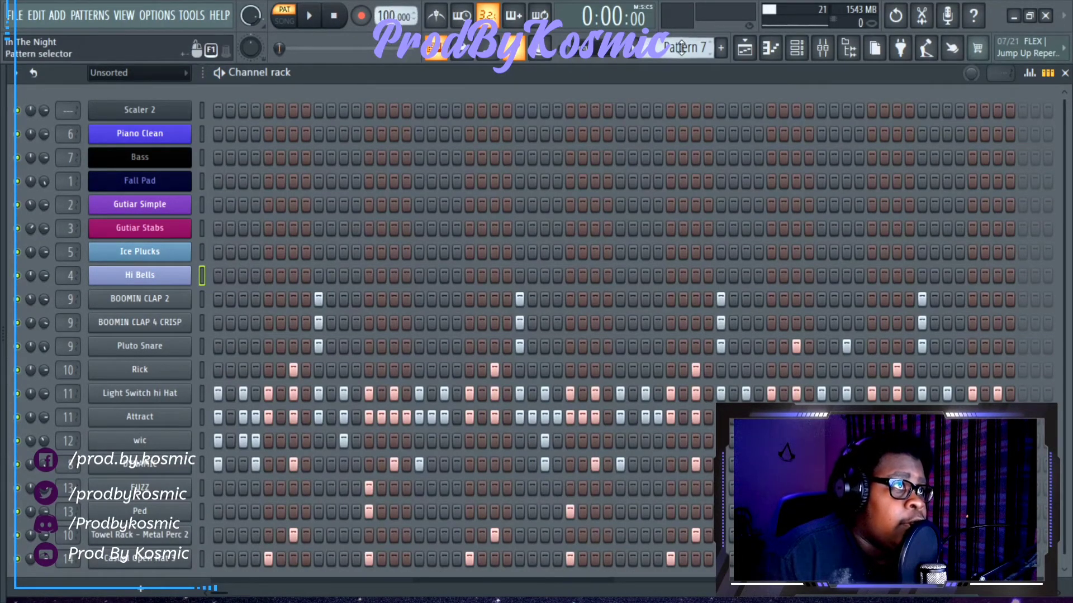
Show the Bass channel's Lonely [Weekend] preset in Heat Up 3, close the instrument, and play the Bass pattern before stopping playback.
scroll(685, 48, up, 2)
scroll(684, 48, up, 1)
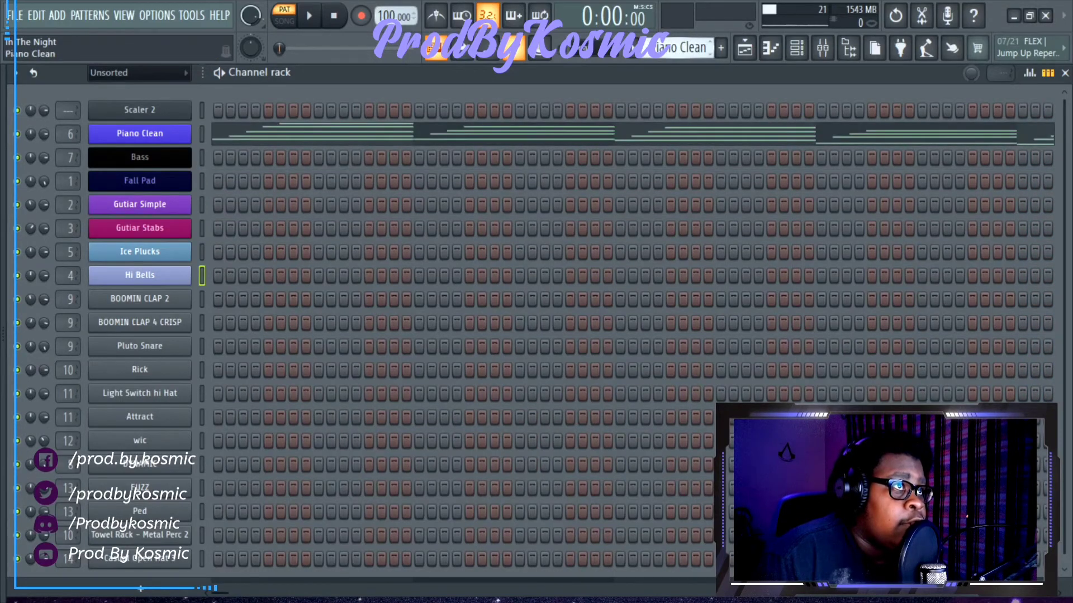
scroll(684, 47, down, 3)
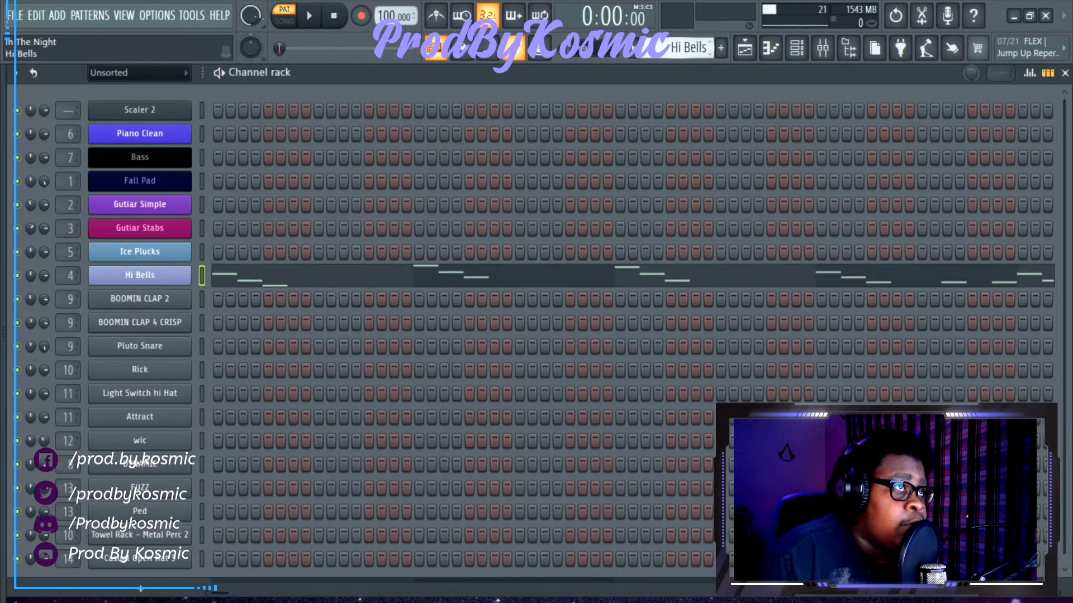
click(162, 159)
click(158, 161)
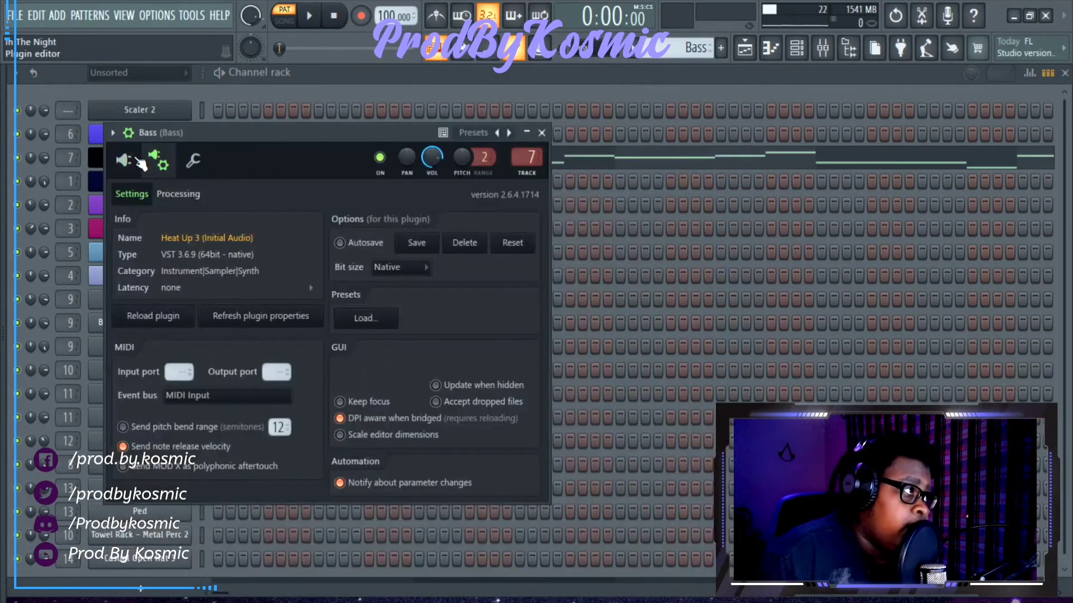
click(138, 160)
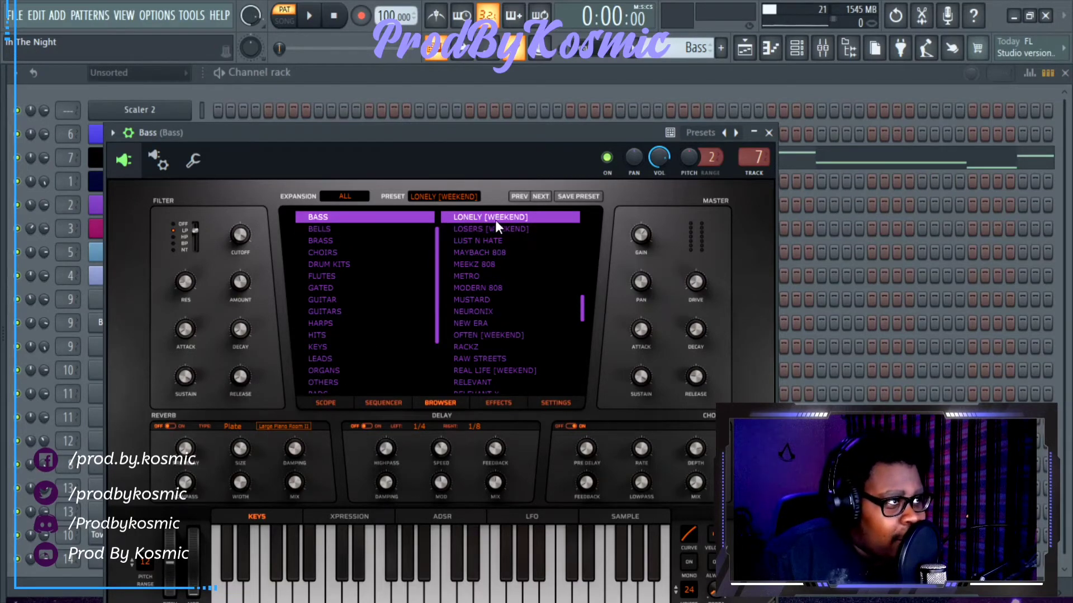
click(769, 133)
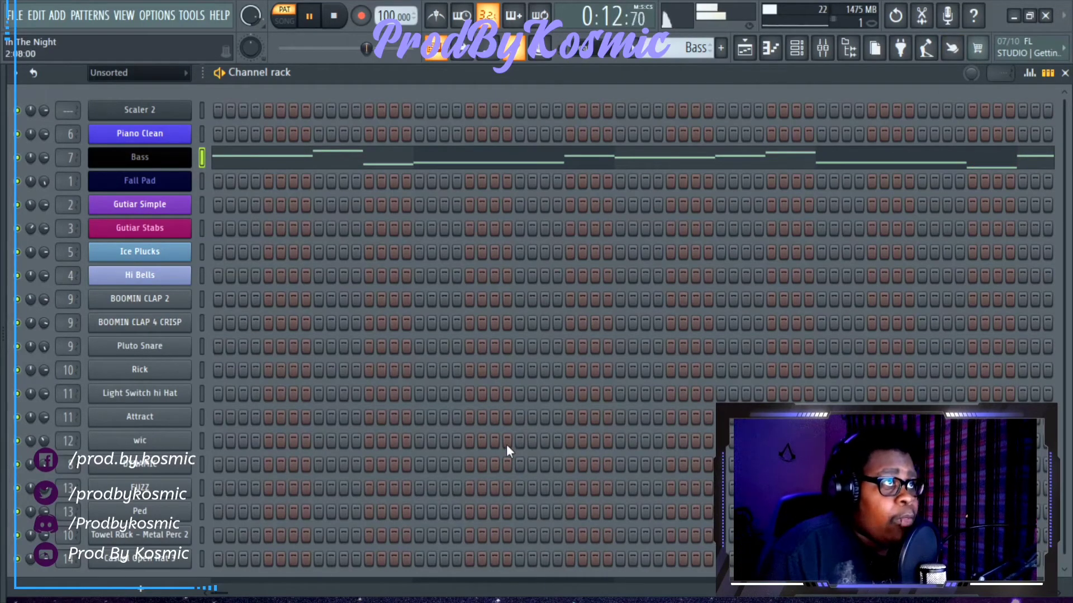
click(335, 16)
Show the playlist and look over the song arrangement of all patterns and automation clips.
click(748, 58)
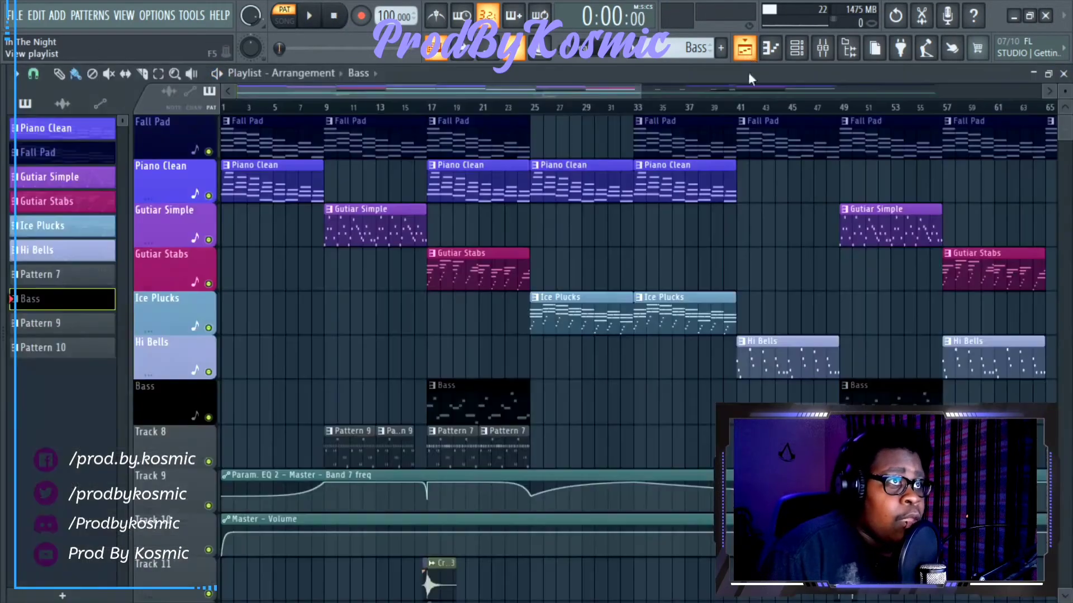
drag(637, 91, 863, 91)
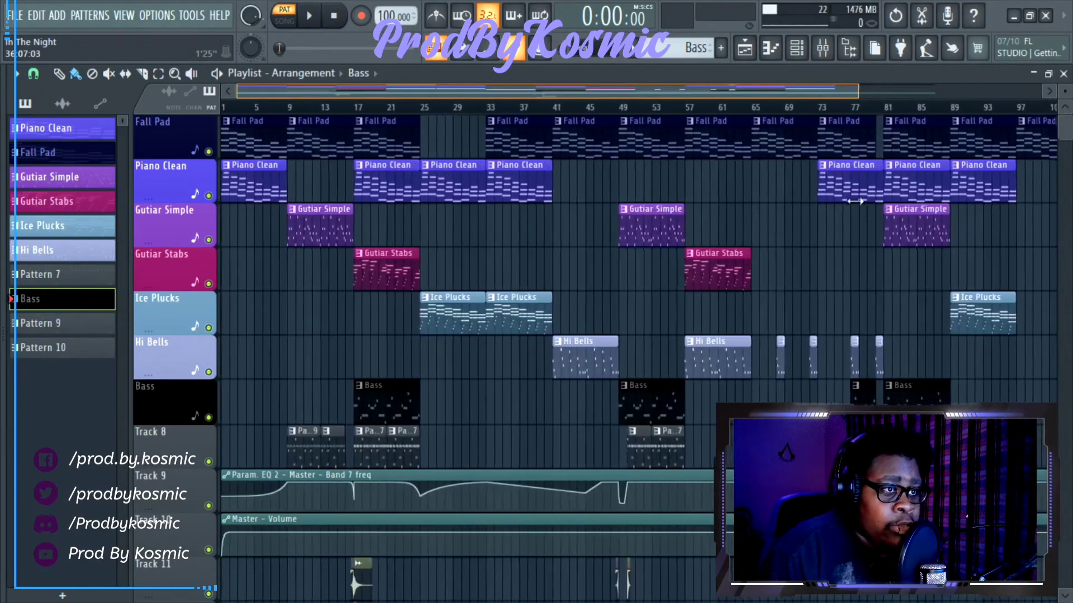
scroll(515, 328, up, 4)
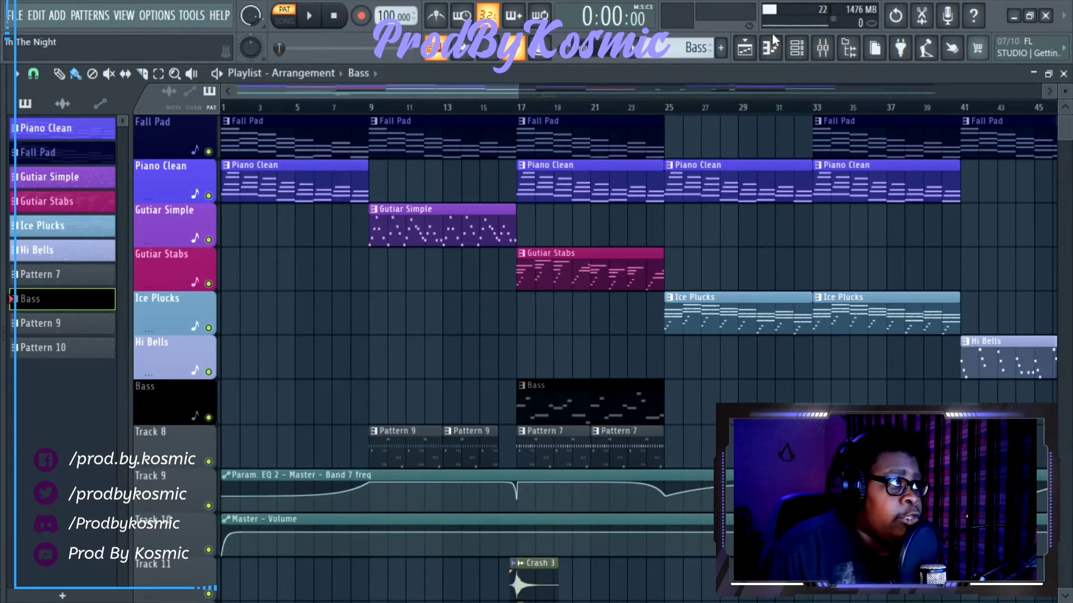
Show the mixer and view the effect slots of the Master track.
click(822, 53)
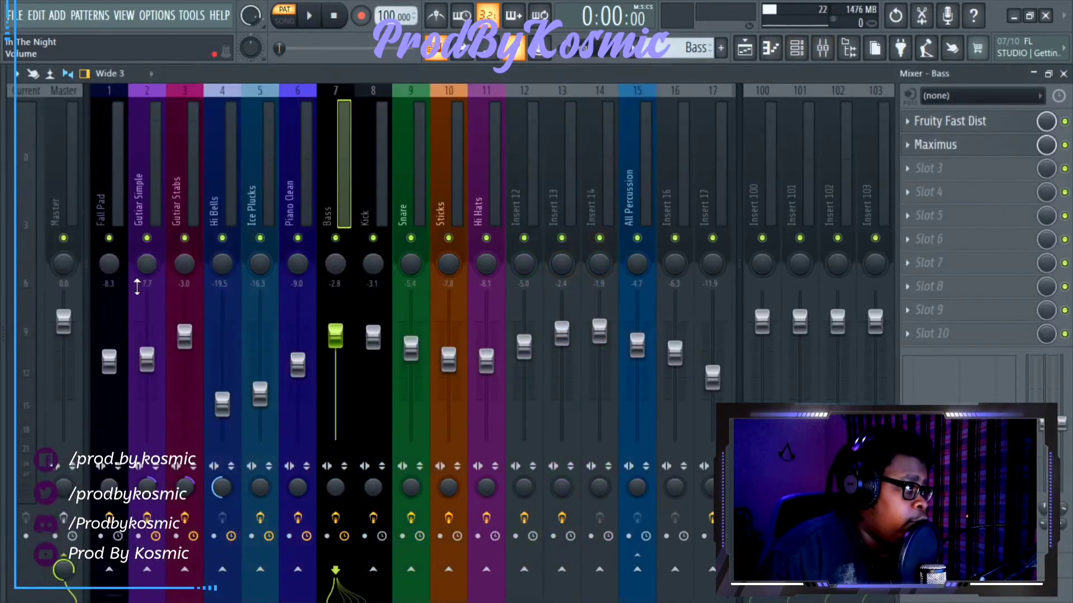
click(45, 174)
click(55, 178)
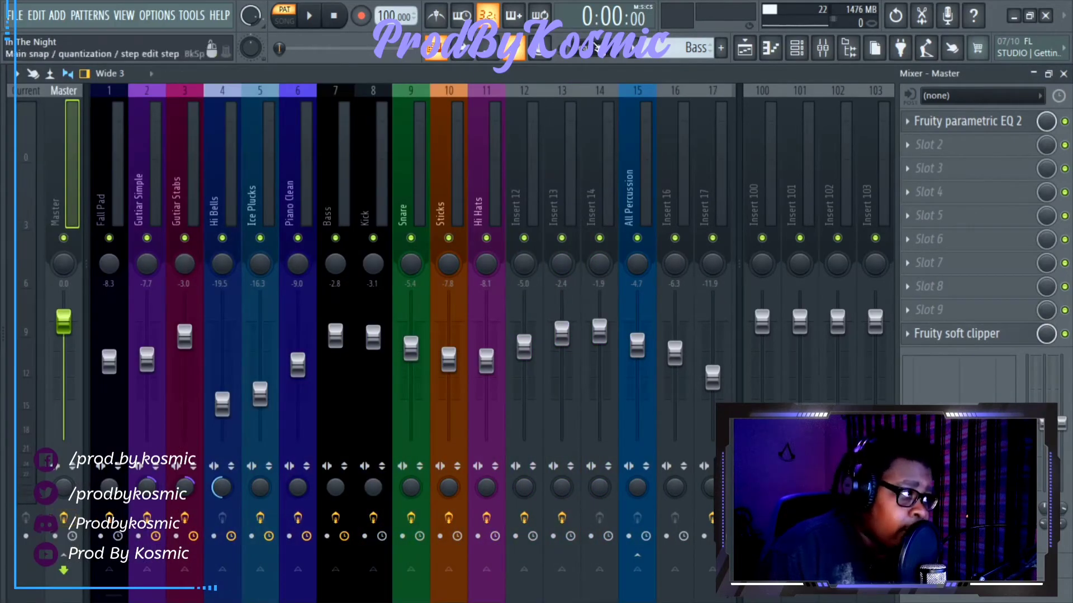
Return to the playlist, play the arrangement in song mode from the start through the Gutiar Stabs section, and stop playback.
click(745, 49)
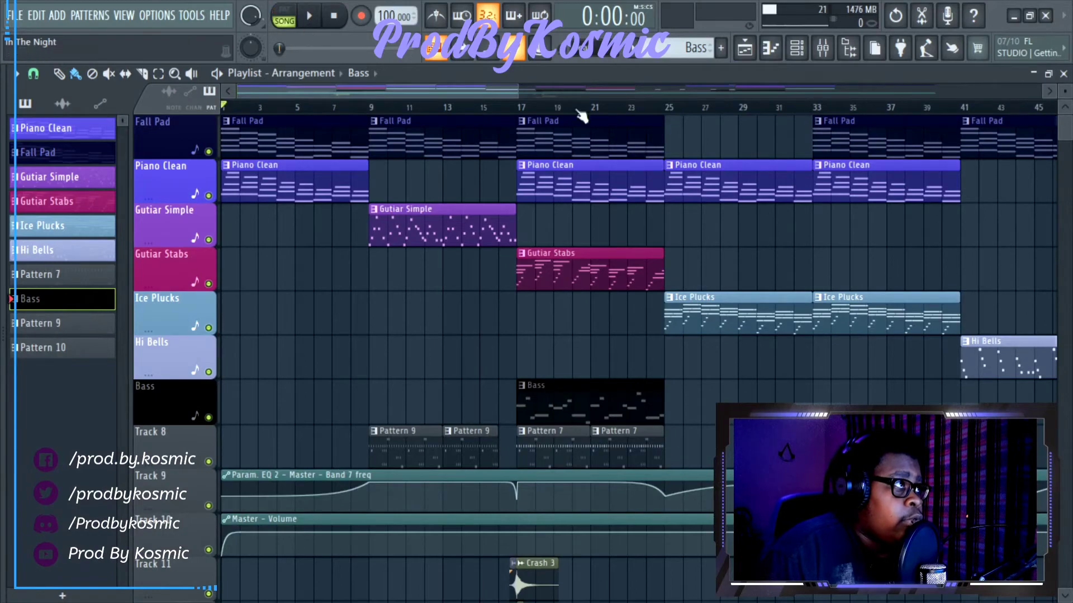
drag(521, 92, 443, 205)
key(space)
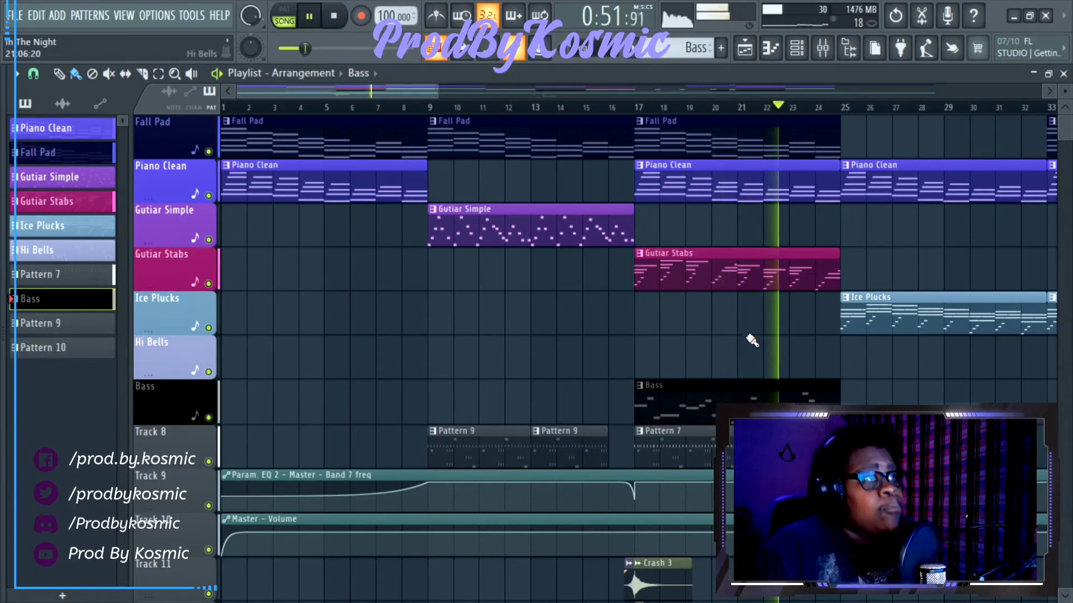
drag(410, 85, 474, 96)
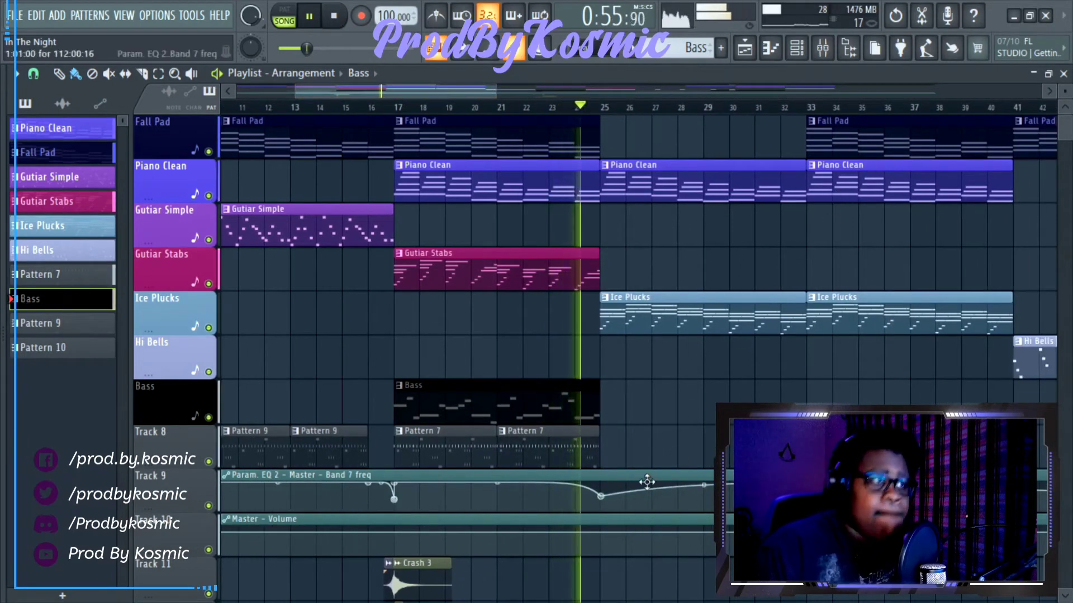
key(space)
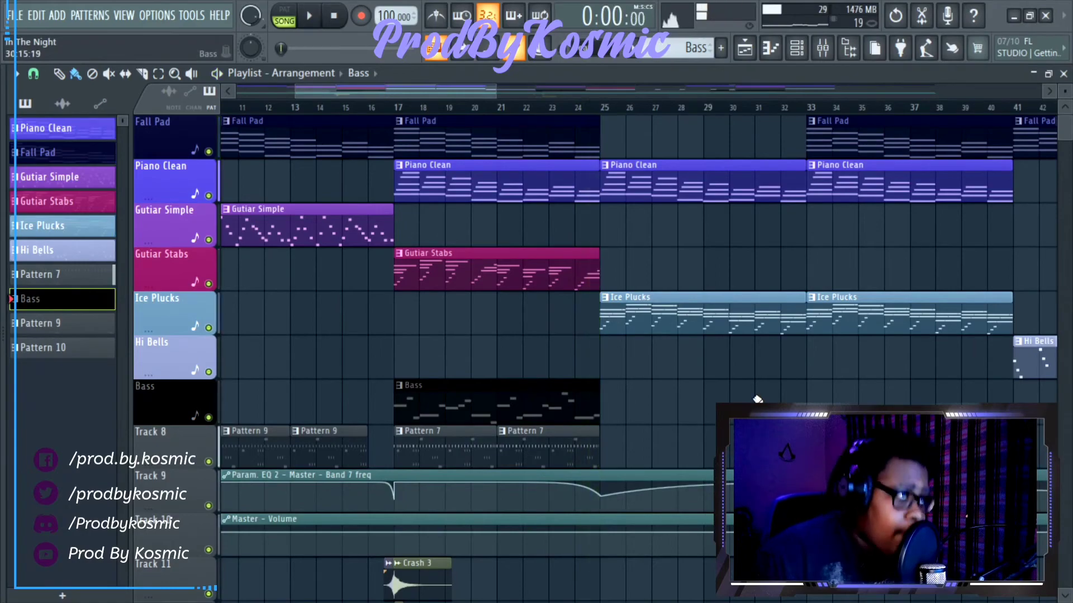